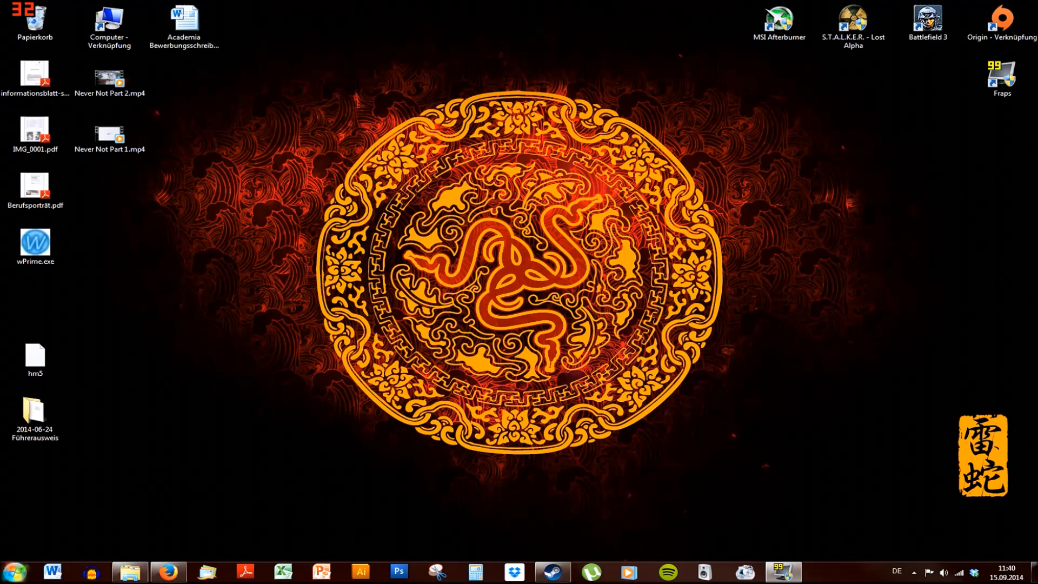
# Search the Start menu for perfmon and launch perfmon.exe
pyautogui.click(13, 575)
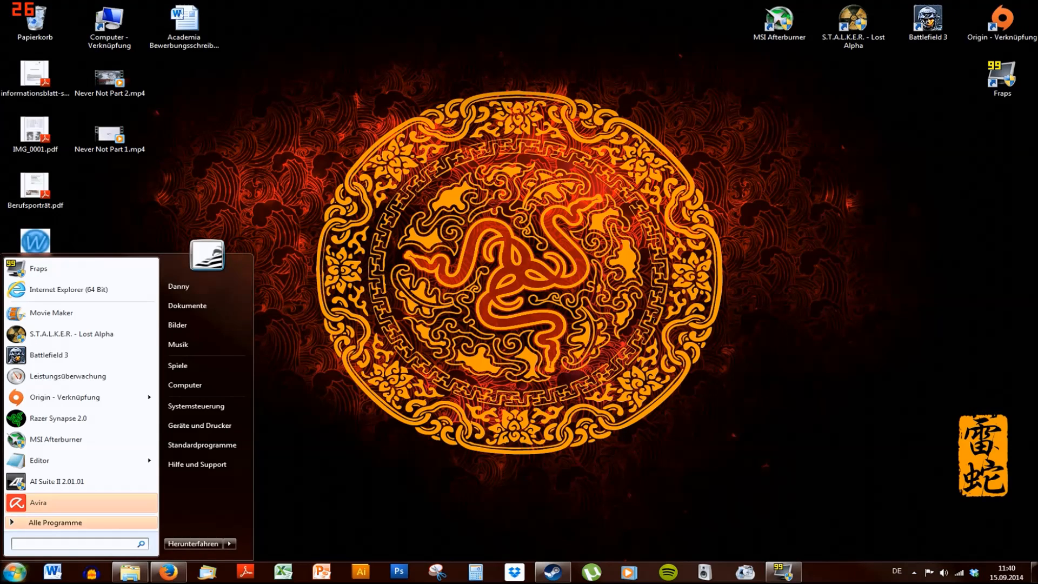
pyautogui.write('per')
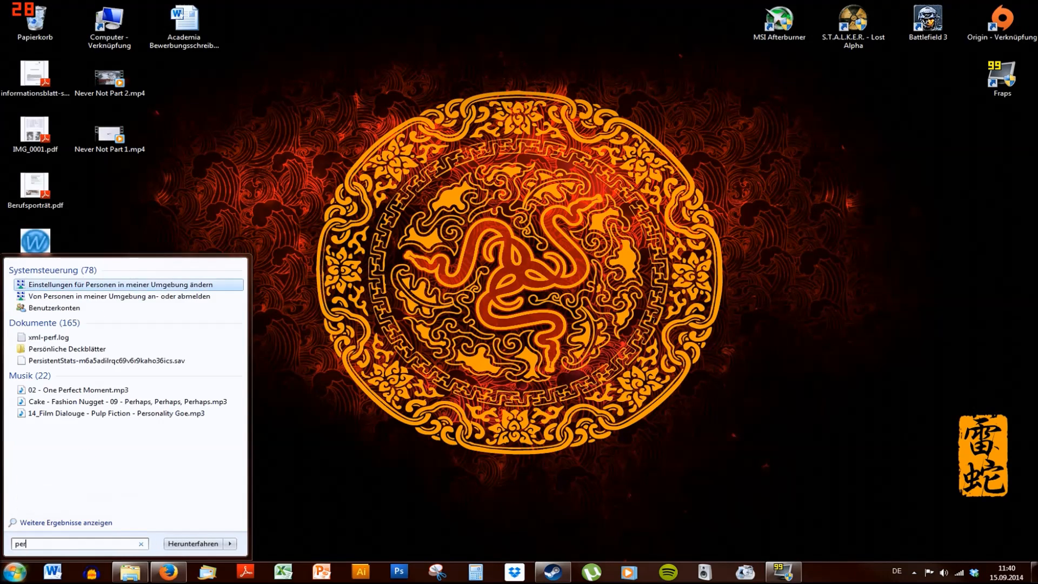
pyautogui.write('fmon')
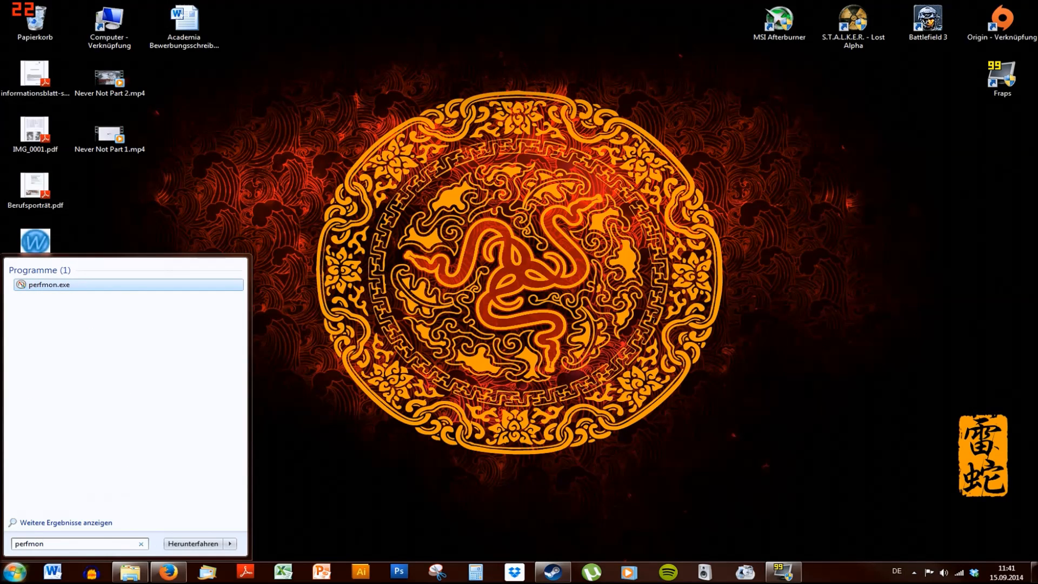
pyautogui.click(49, 285)
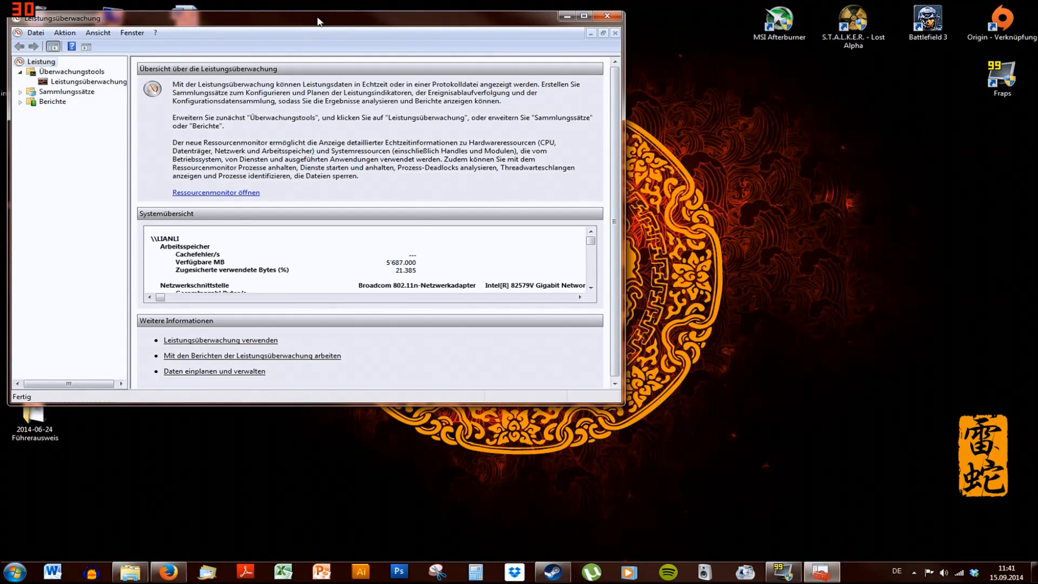
# Reposition the Performance Monitor window and open the user-defined data collector sets
pyautogui.moveTo(322, 24); pyautogui.dragTo(521, 132)
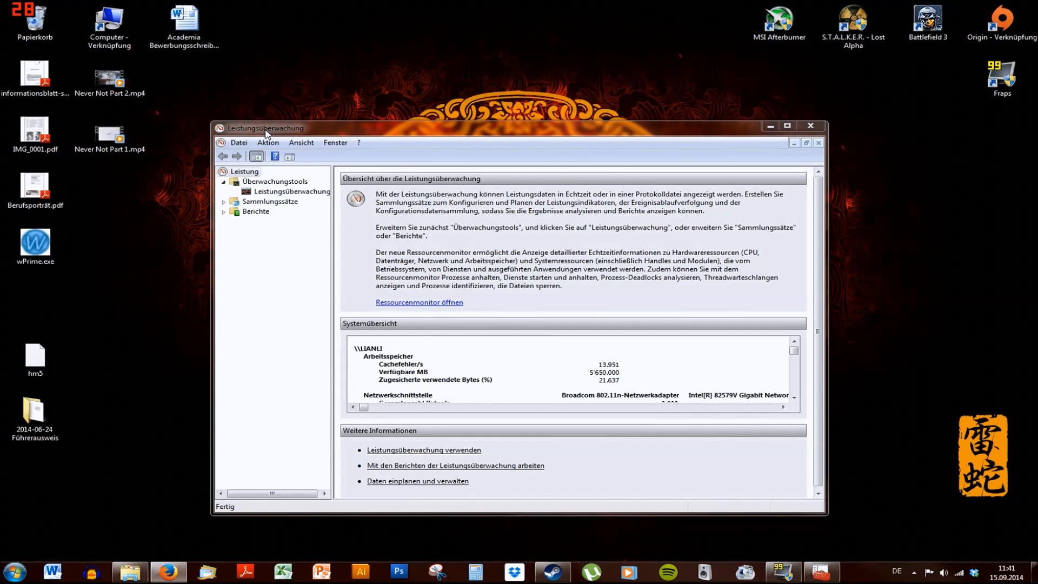
pyautogui.moveTo(266, 134); pyautogui.dragTo(280, 150)
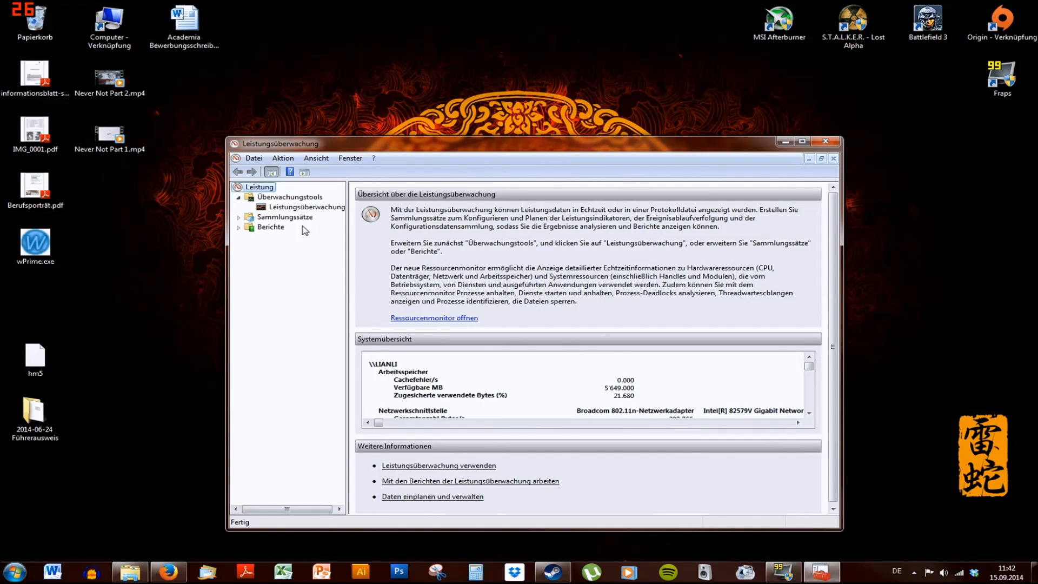
pyautogui.click(238, 217)
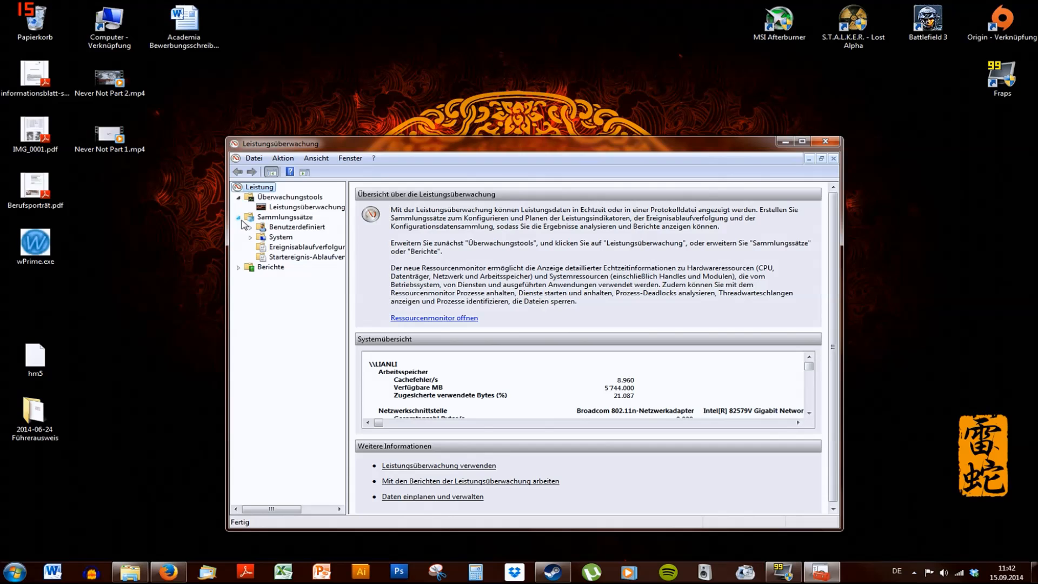
pyautogui.click(292, 229)
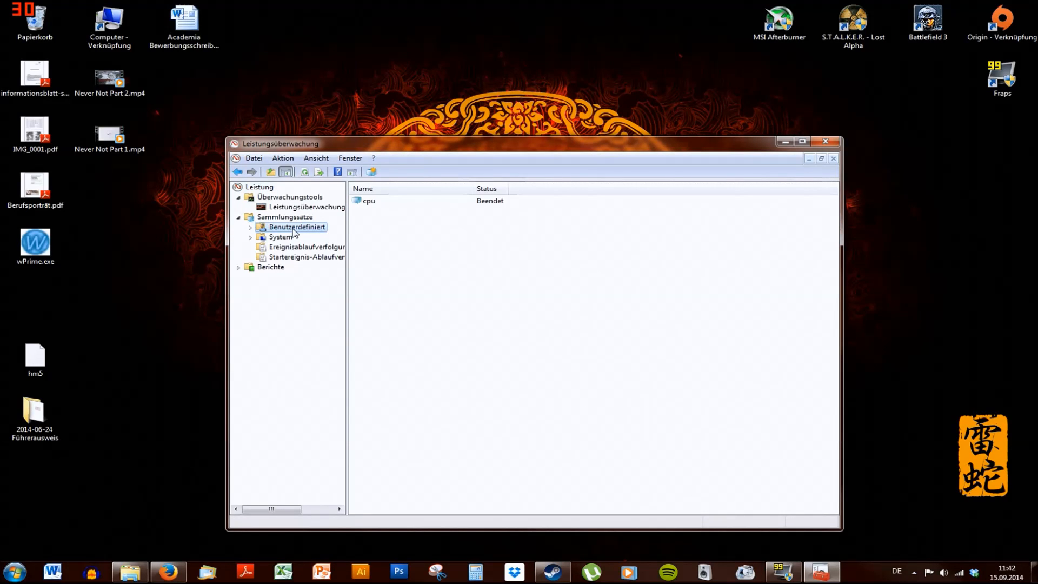
# Start a new data collector set named CPU-Core Monitor, choosing manual (advanced) creation
pyautogui.click(372, 173)
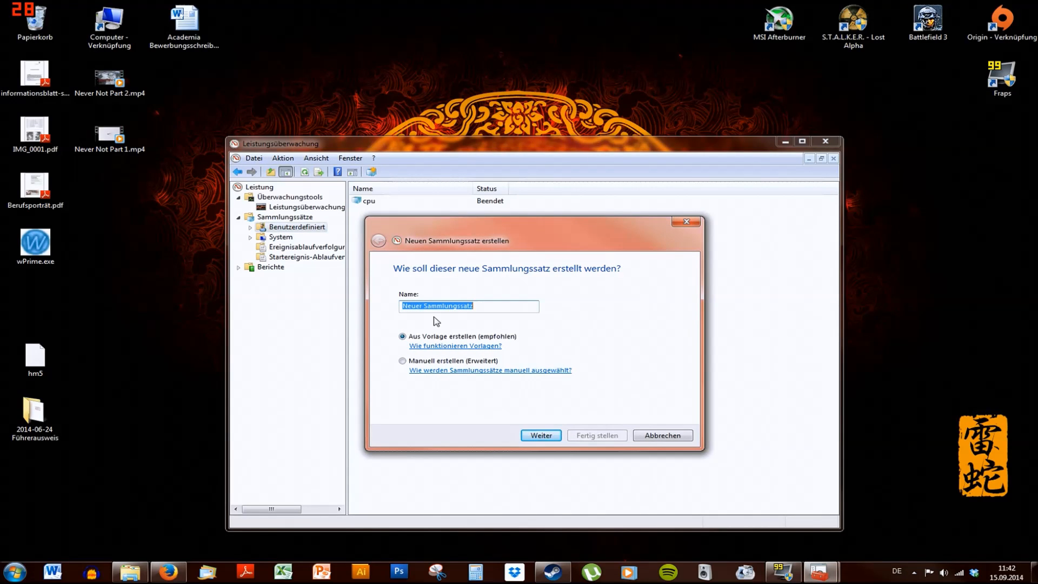
pyautogui.press('BackSpace')
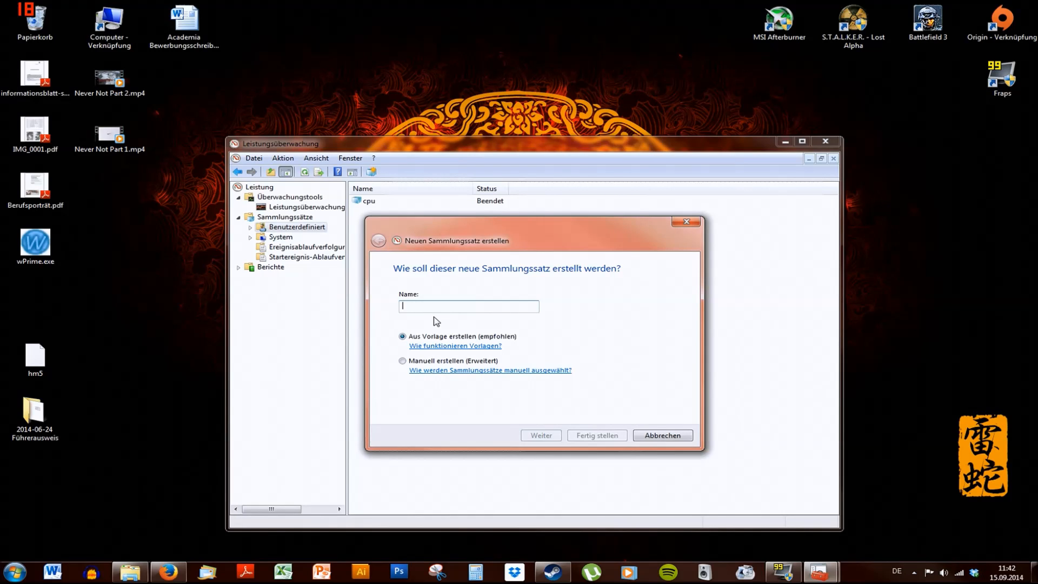
pyautogui.write('CPU')
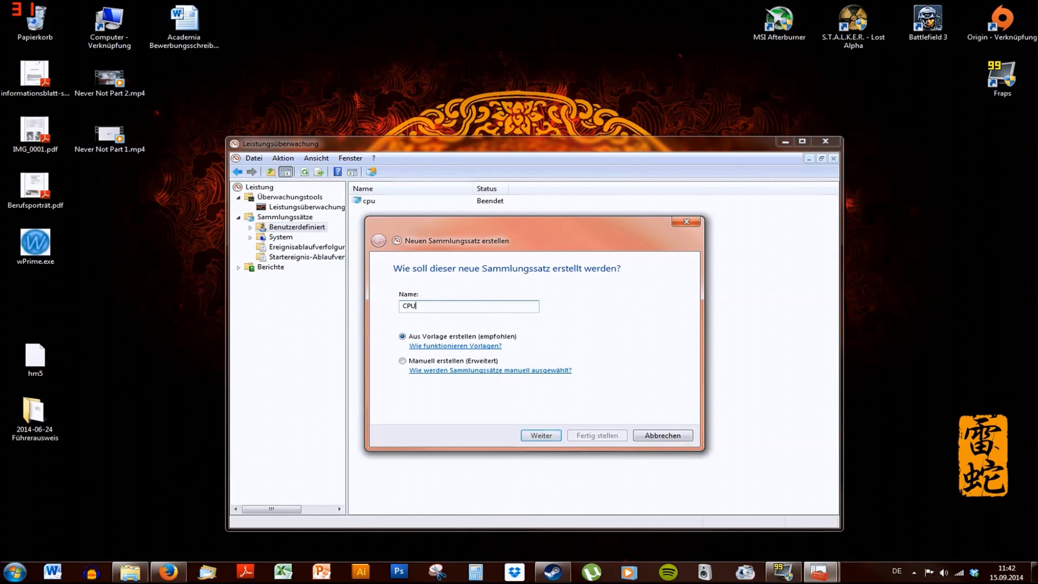
pyautogui.write('-Core Monitor')
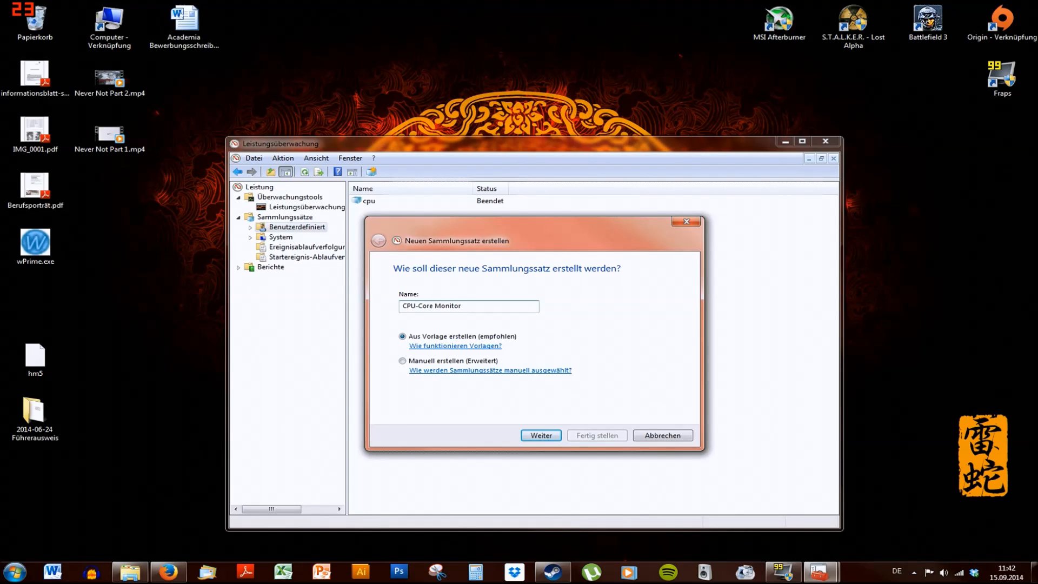
pyautogui.click(402, 361)
pyautogui.click(541, 436)
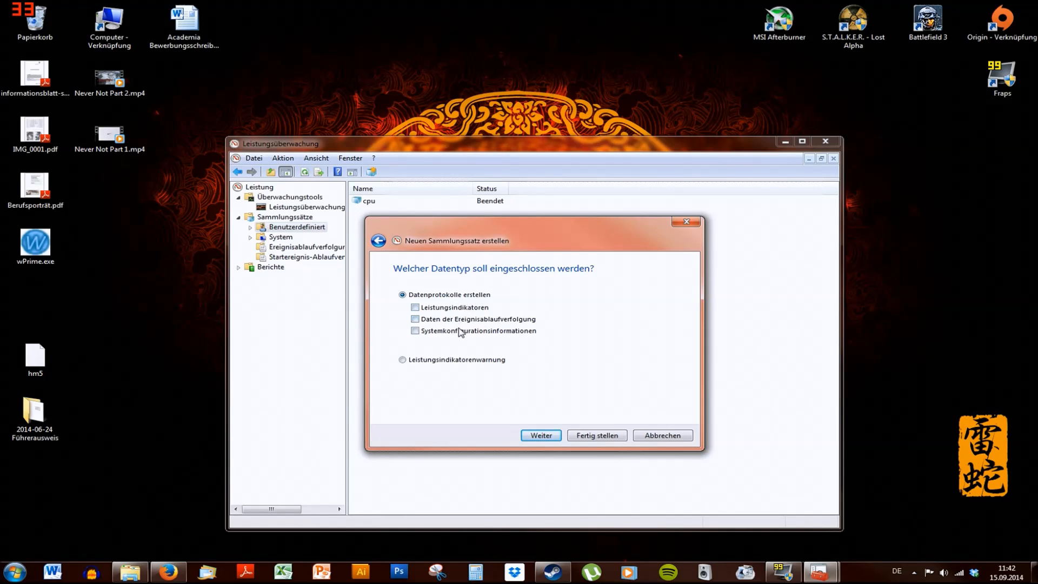
# Choose to log performance counters and open the dialog for adding counters
pyautogui.click(420, 314)
pyautogui.click(543, 437)
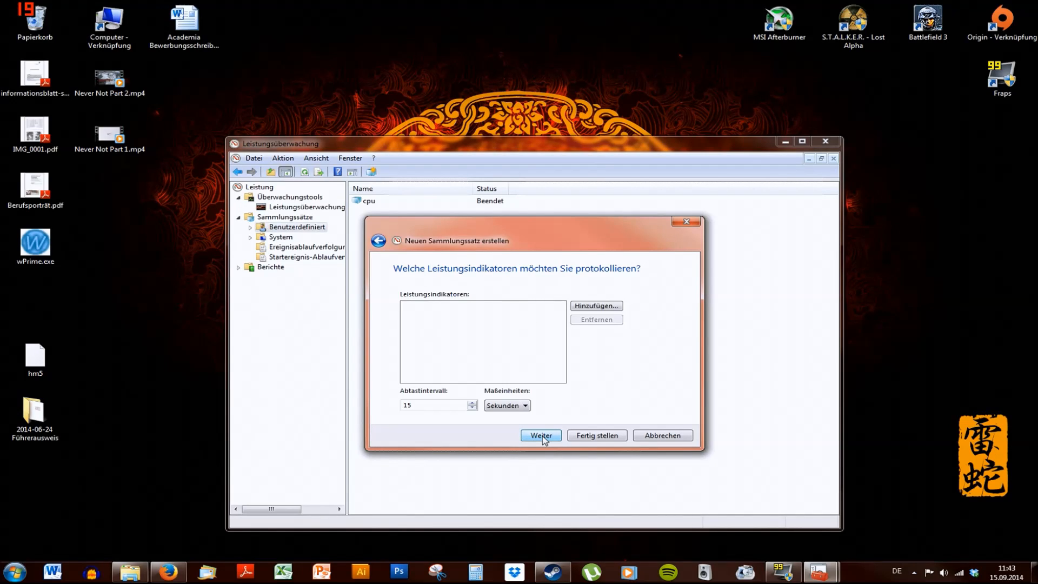
pyautogui.click(595, 306)
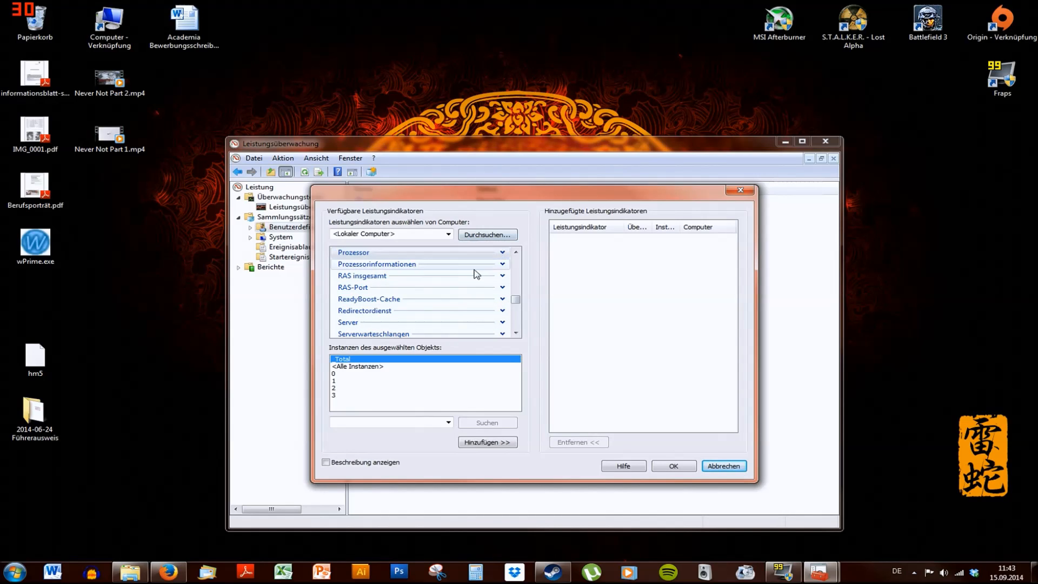
# Add the Processor counter Prozessorzeit (%) for the _Total instance
pyautogui.moveTo(515, 300)
pyautogui.mouseDown()
pyautogui.moveTo(516, 319)
pyautogui.moveTo(515, 294)
pyautogui.mouseUp()
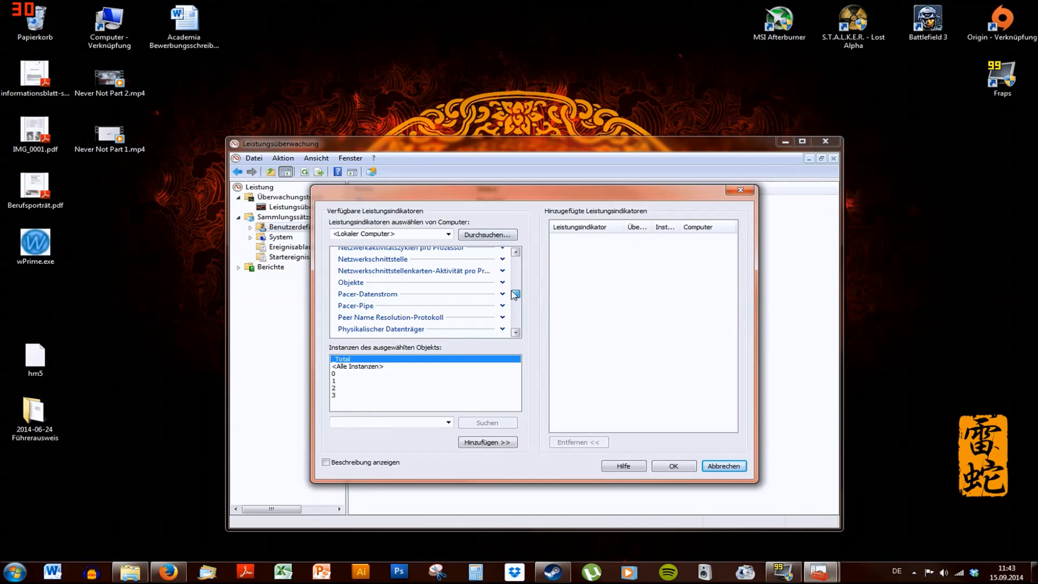
pyautogui.click(515, 332)
pyautogui.click(516, 333)
pyautogui.click(516, 332)
pyautogui.click(515, 333)
pyautogui.click(517, 333)
pyautogui.click(515, 332)
pyautogui.click(515, 333)
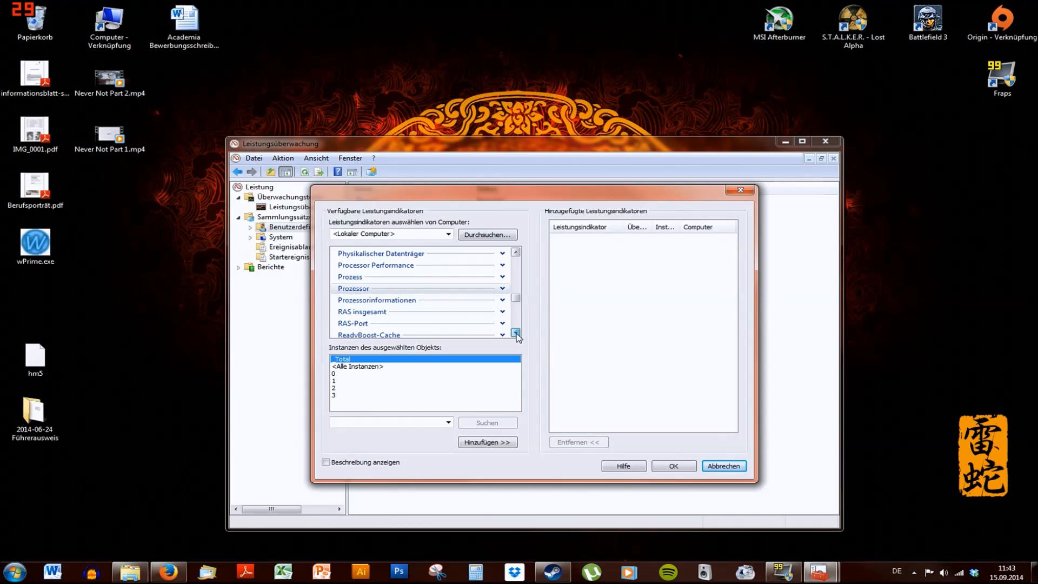
pyautogui.click(502, 288)
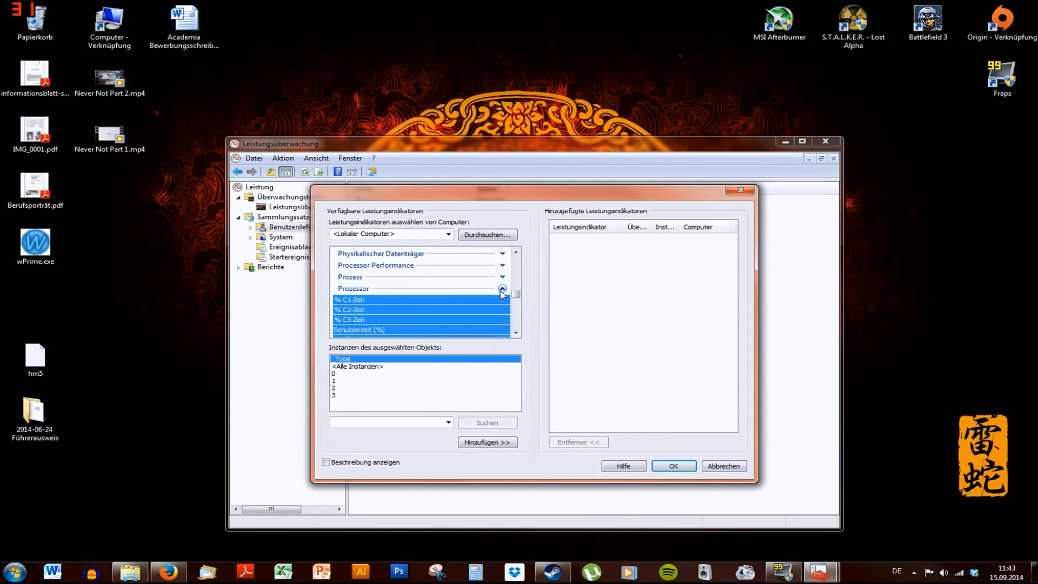
pyautogui.click(516, 333)
pyautogui.click(517, 333)
pyautogui.click(517, 333)
pyautogui.click(516, 333)
pyautogui.click(517, 333)
pyautogui.click(516, 333)
pyautogui.click(516, 333)
pyautogui.click(516, 333)
pyautogui.click(517, 333)
pyautogui.click(517, 333)
pyautogui.click(516, 334)
pyautogui.click(516, 333)
pyautogui.click(516, 333)
pyautogui.click(516, 334)
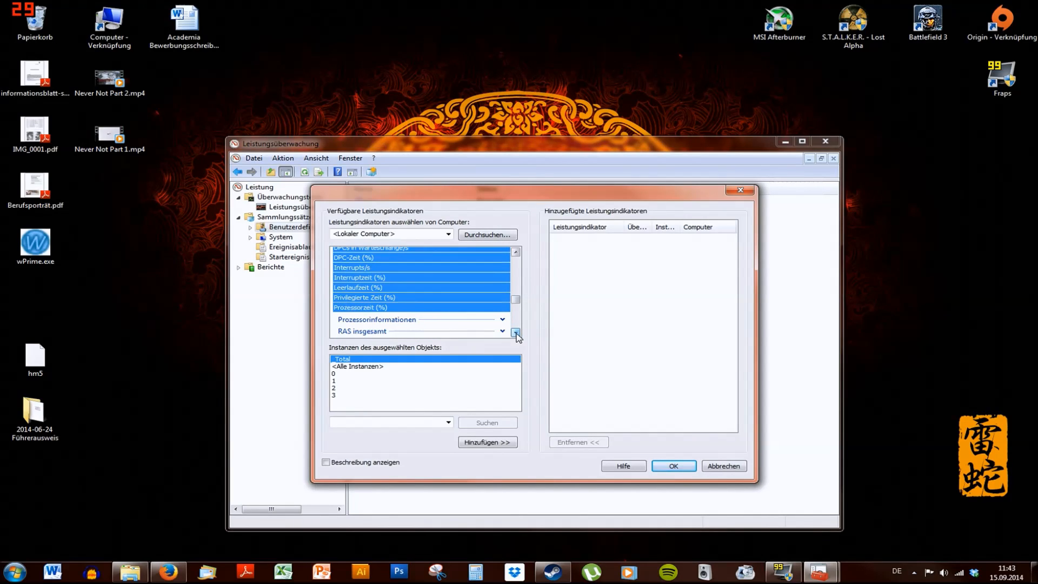
pyautogui.click(369, 308)
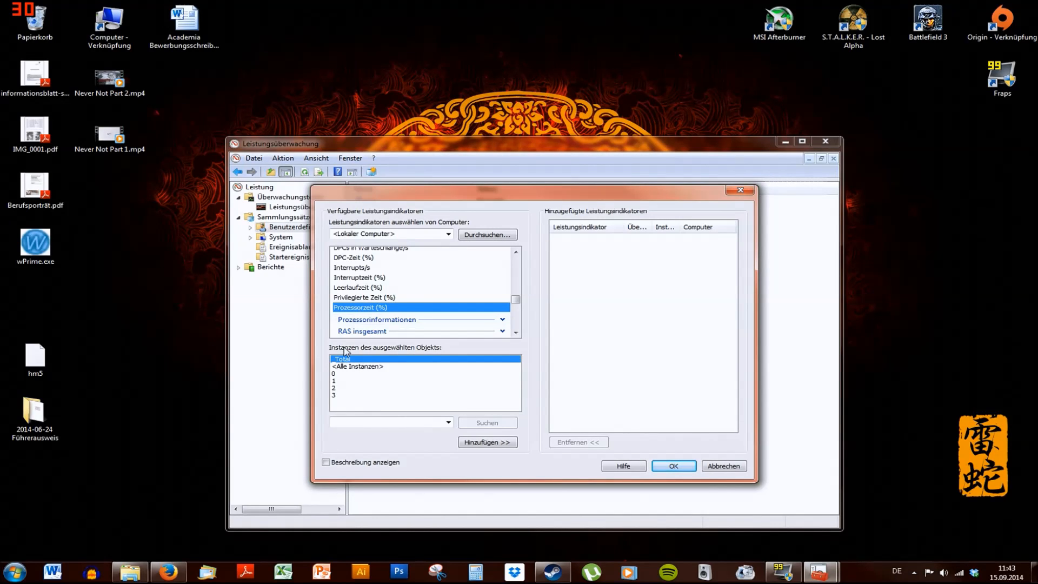
pyautogui.click(379, 360)
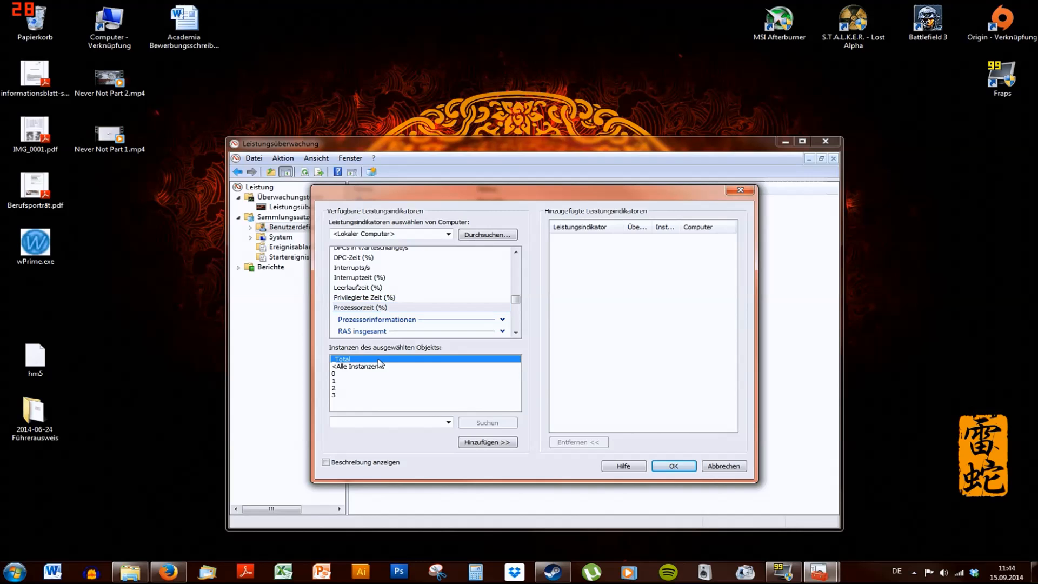
pyautogui.click(494, 445)
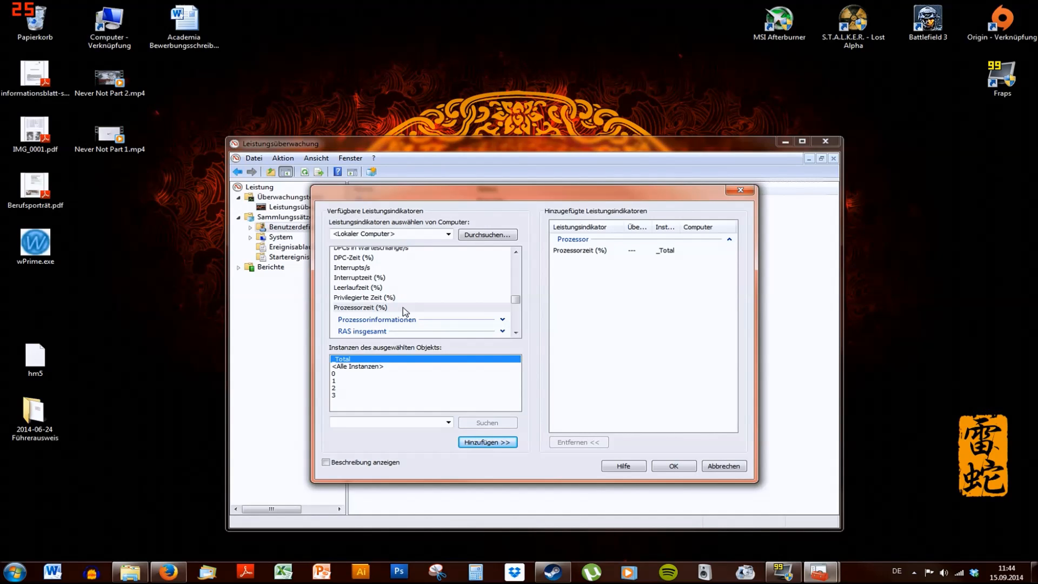
# Add Prozessorzeit (%) for processor instances 0 to 3 and confirm the counter selection
pyautogui.click(335, 374)
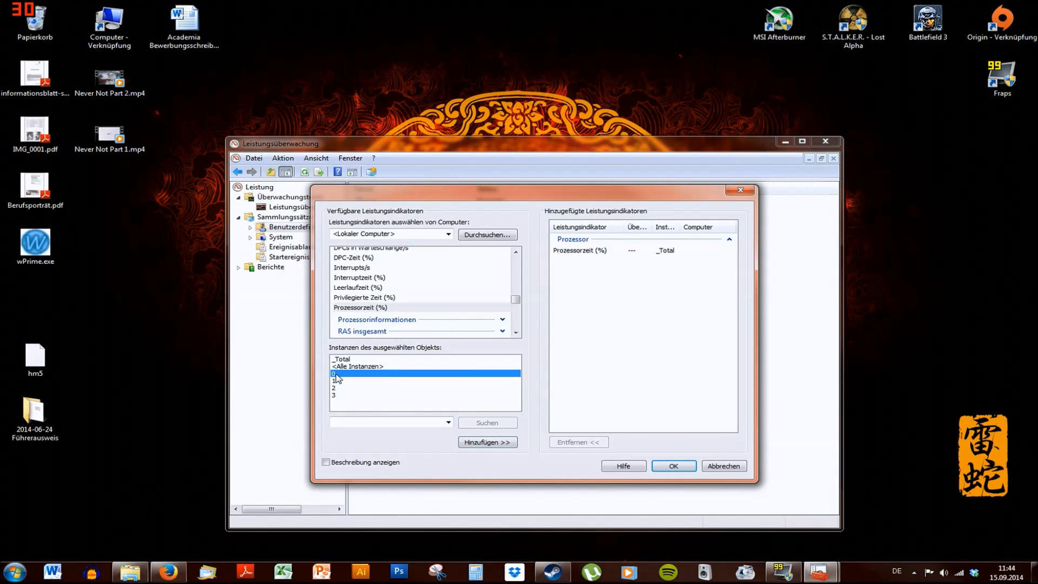
pyautogui.keyDown('shift'); pyautogui.click(339, 396); pyautogui.keyUp('shift')
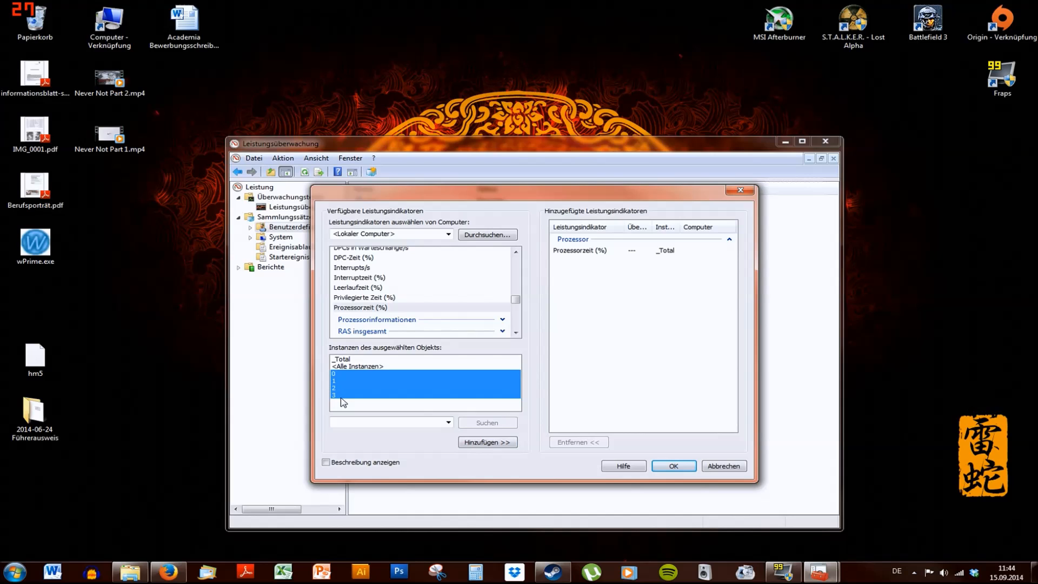
pyautogui.click(482, 448)
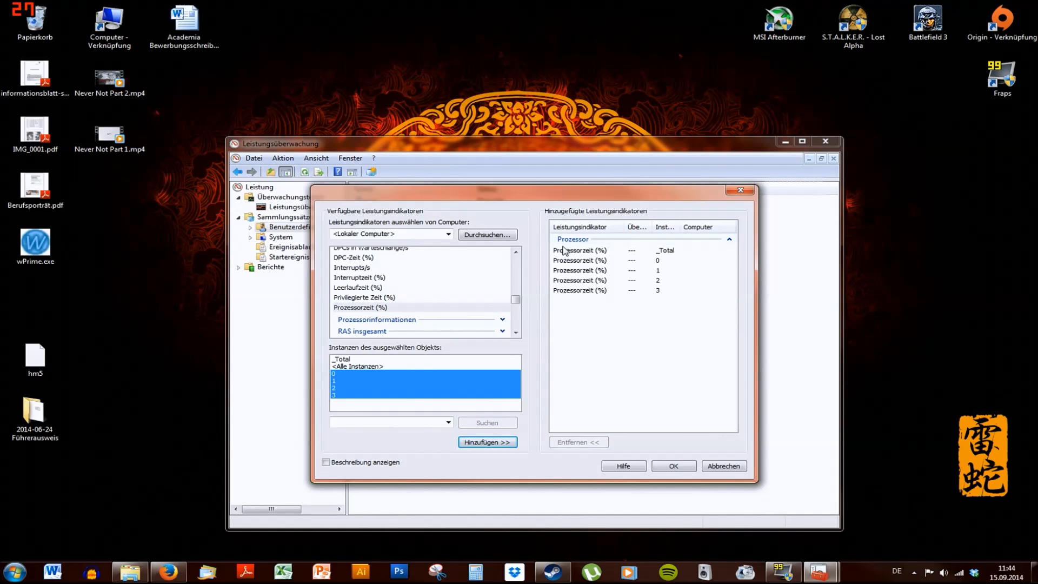
pyautogui.click(677, 467)
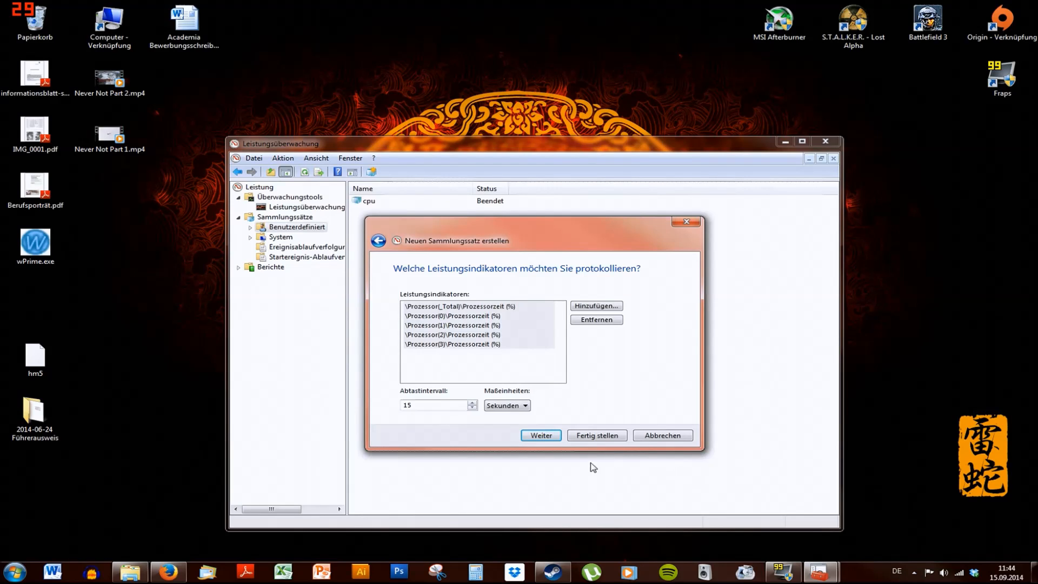
# Set the sample interval to 5 seconds and continue
pyautogui.click(411, 404)
pyautogui.press('BackSpace')
pyautogui.press('BackSpace')
pyautogui.write('5')
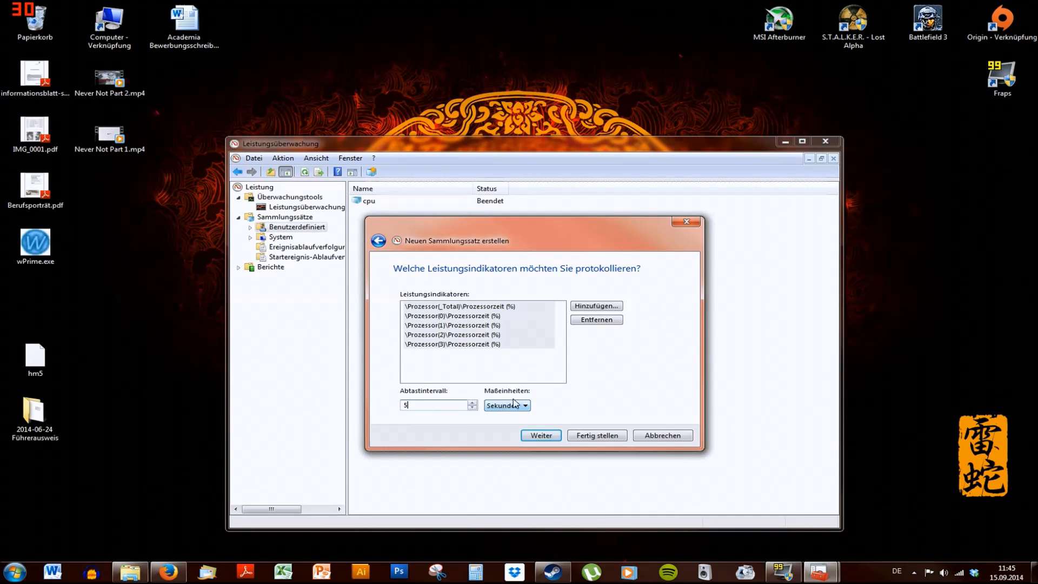
pyautogui.click(541, 437)
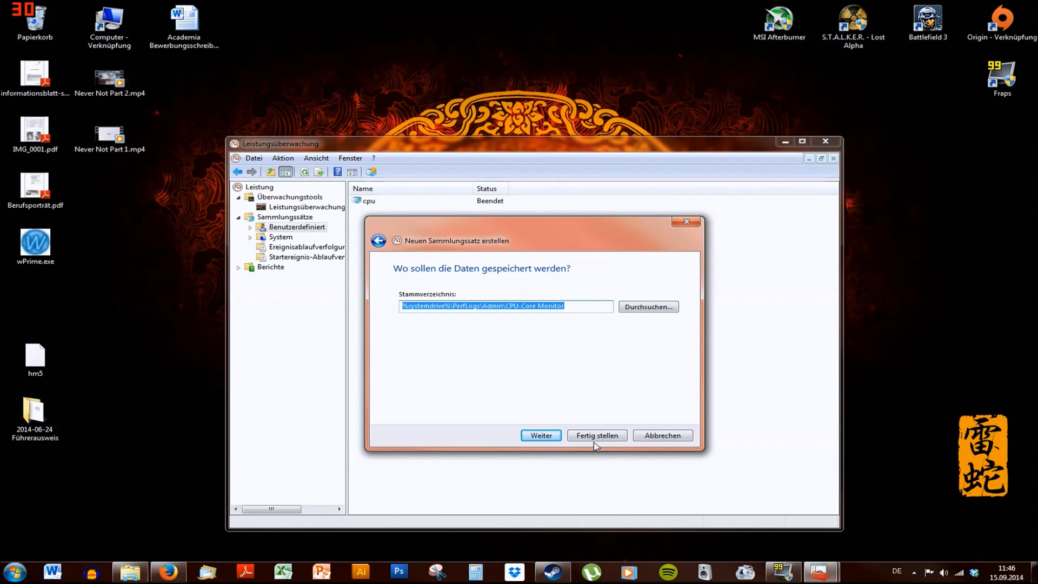
# Keep the default root directory and finish creating the collector set
pyautogui.click(534, 436)
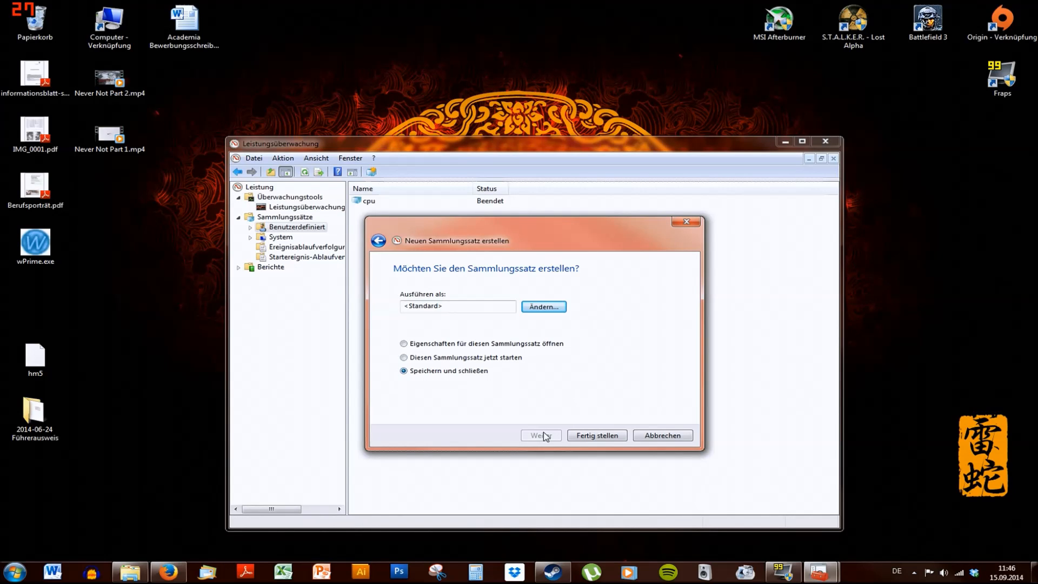
pyautogui.click(598, 438)
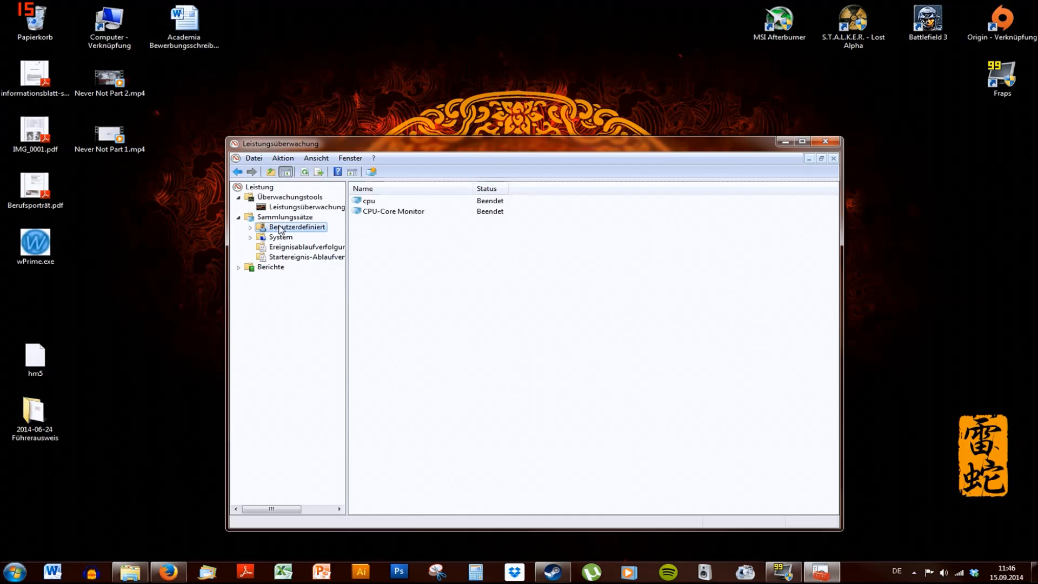
# Start the CPU-Core Monitor data collector set
pyautogui.click(408, 217)
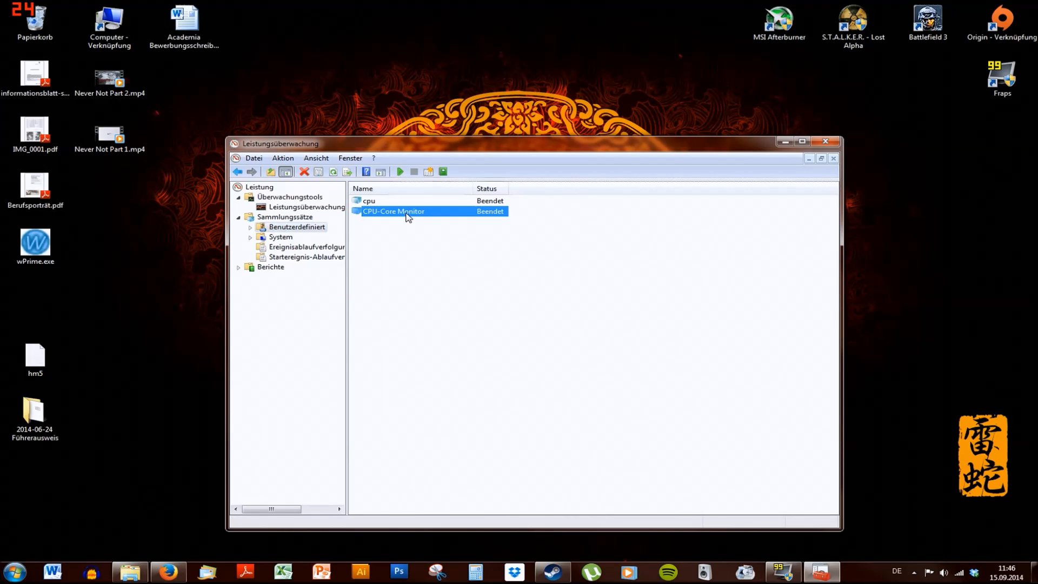
pyautogui.rightClick(407, 216)
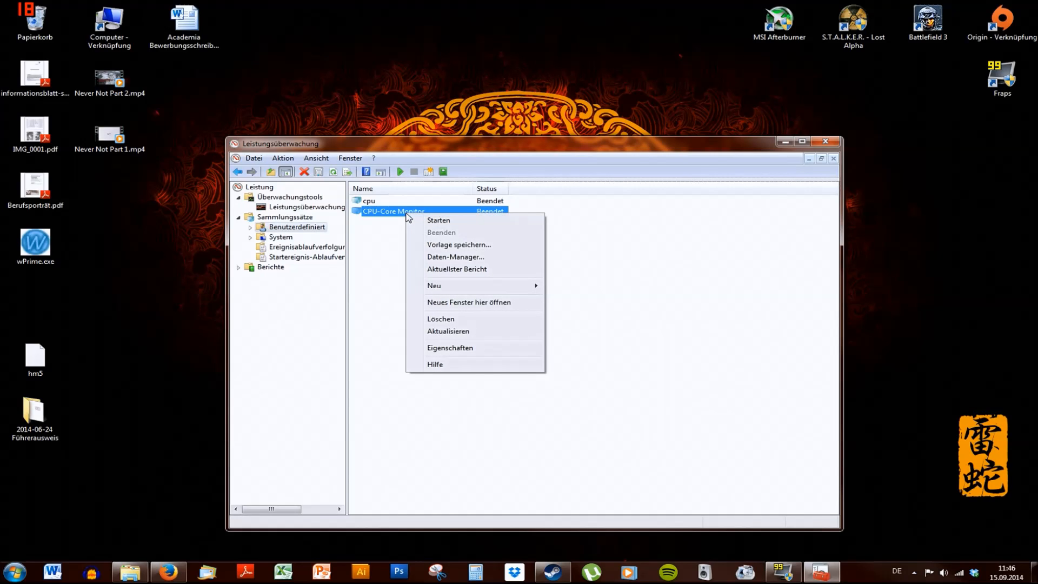
pyautogui.click(437, 220)
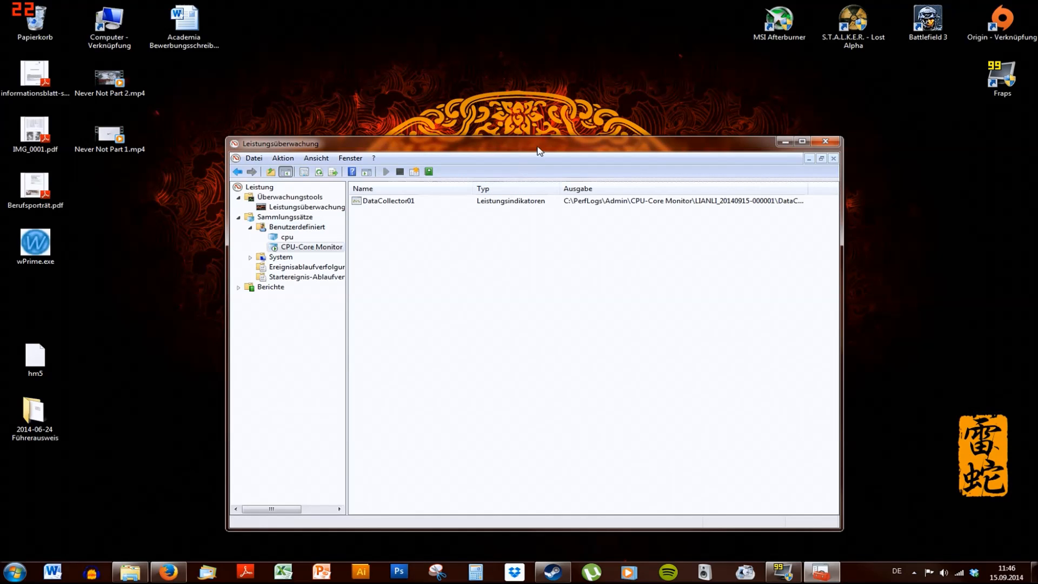
# Move the Performance Monitor aside and open the Explorer window with the wPrime folder
pyautogui.moveTo(539, 151); pyautogui.dragTo(679, 109)
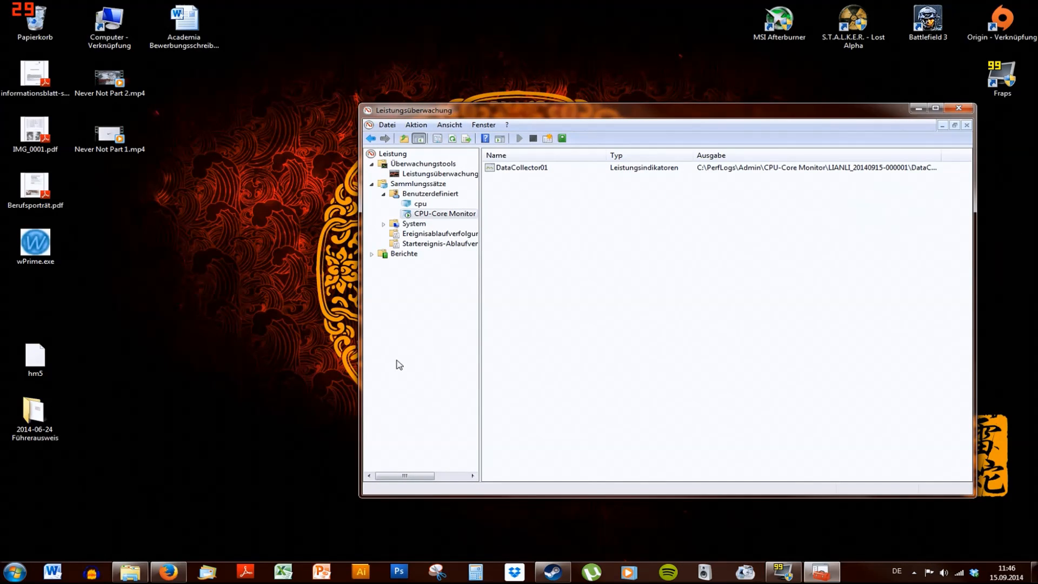
pyautogui.click(130, 572)
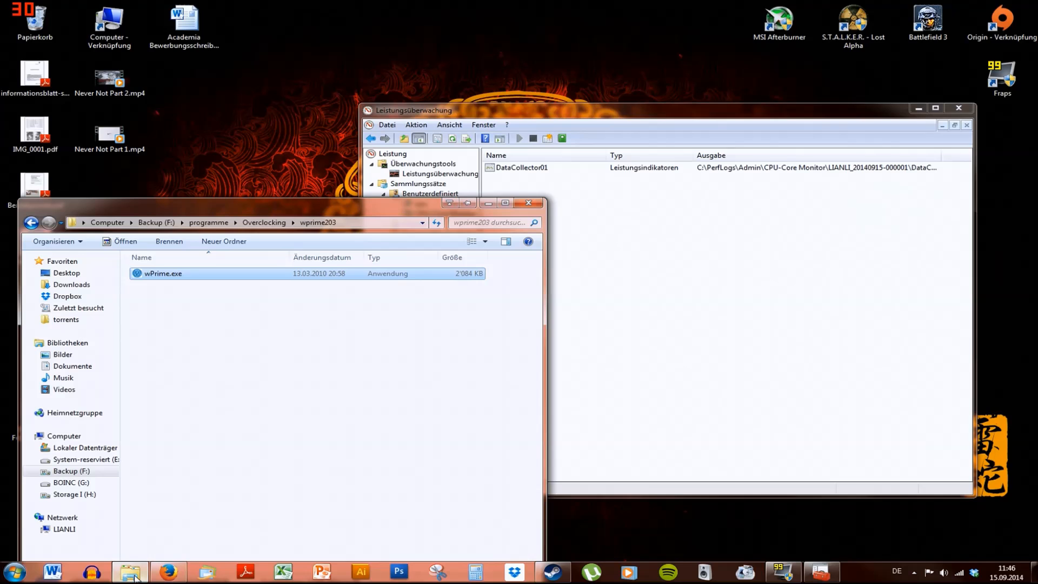
# Launch wPrime.exe as administrator and run the 32M benchmark
pyautogui.moveTo(270, 203); pyautogui.dragTo(278, 147)
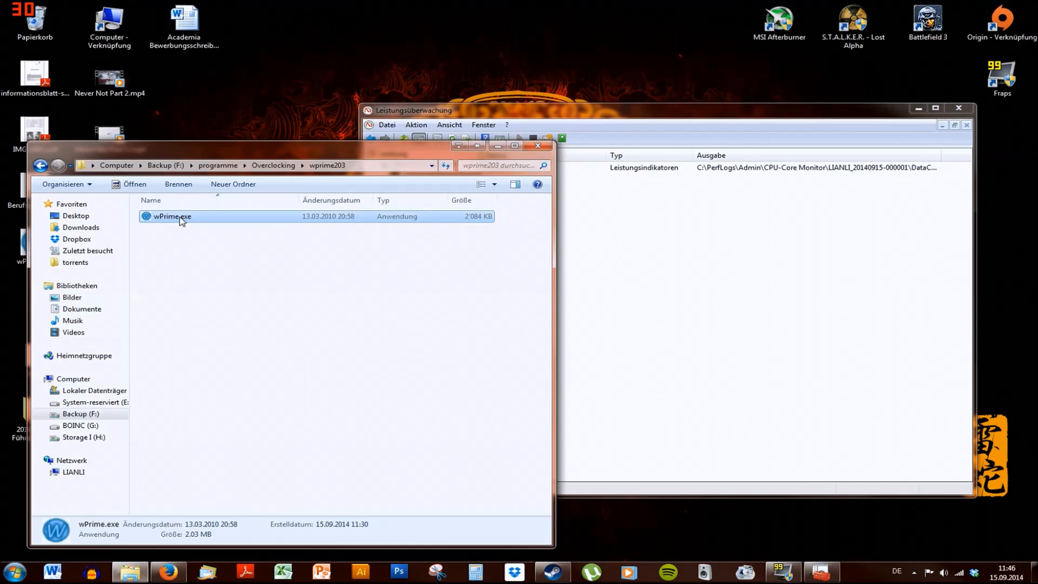
pyautogui.doubleClick(180, 218)
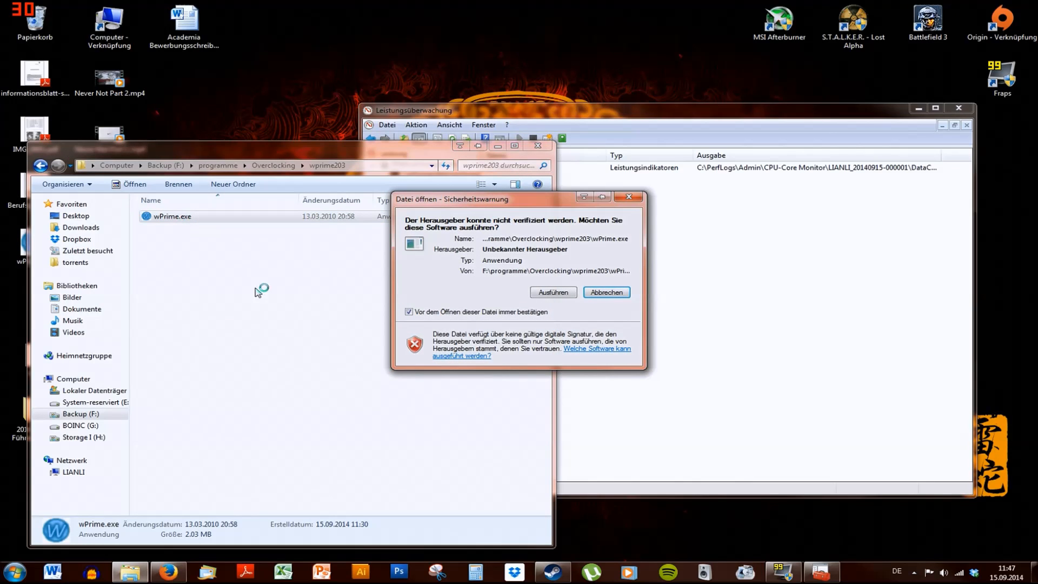
pyautogui.click(601, 298)
pyautogui.rightClick(204, 218)
pyautogui.click(240, 235)
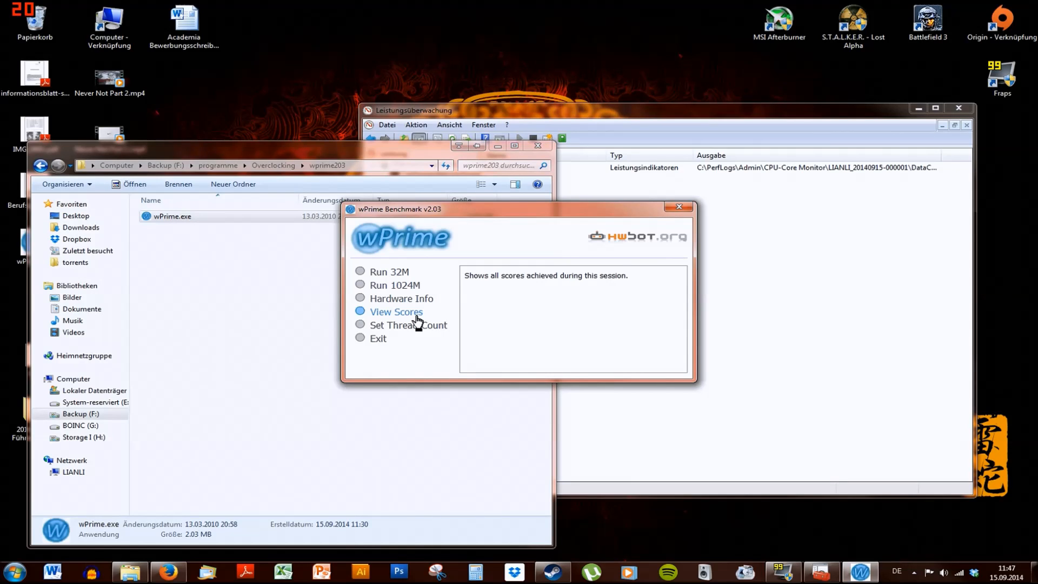
pyautogui.click(359, 272)
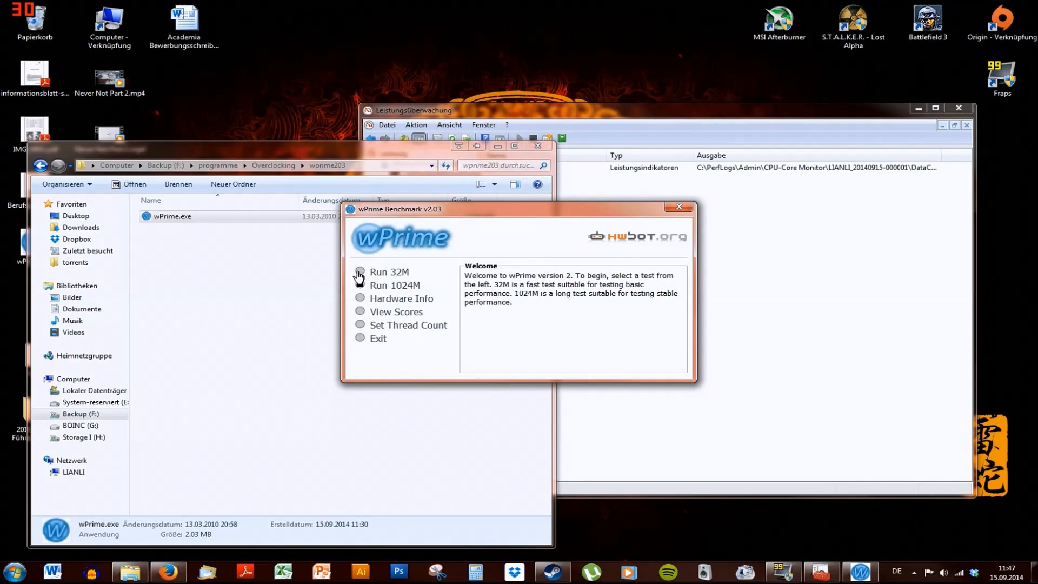
# Set the wPrime thread count to 2 and run the 32M benchmark again
pyautogui.click(361, 325)
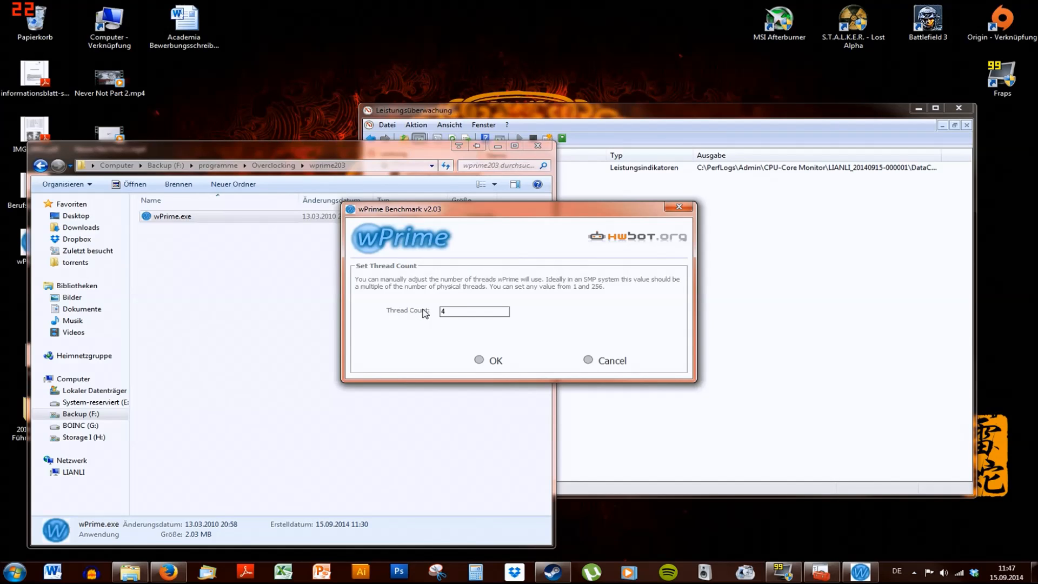
pyautogui.press('BackSpace')
pyautogui.write('2')
pyautogui.click(479, 361)
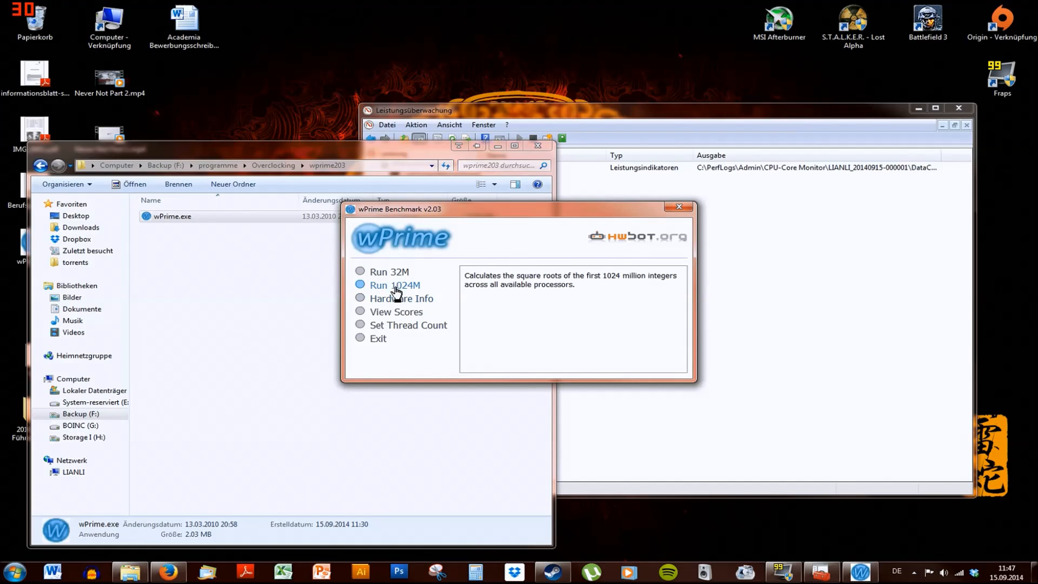
pyautogui.click(387, 272)
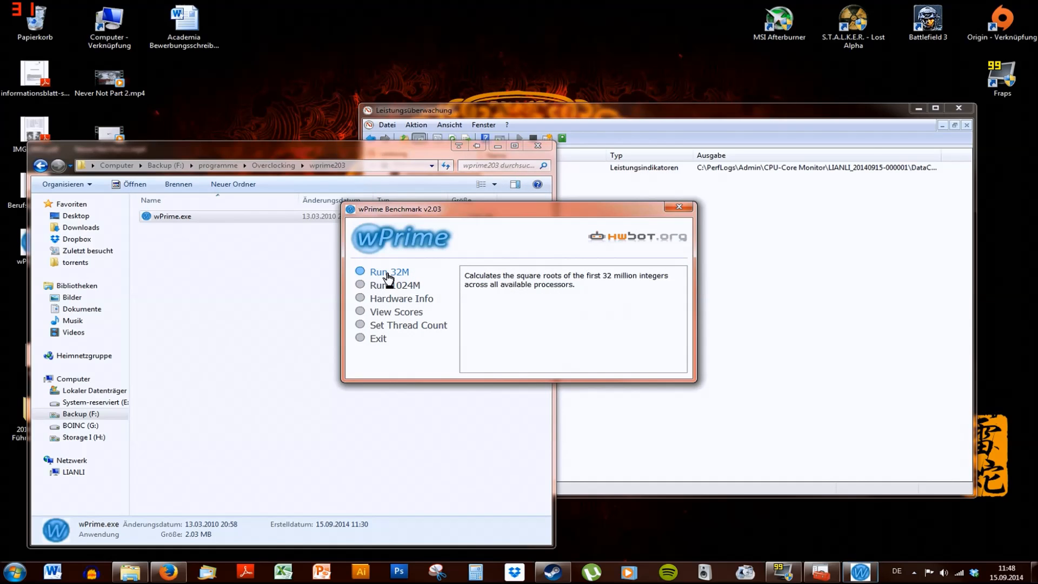
# Set the wPrime thread count to 1 and run the 32M benchmark again
pyautogui.click(359, 325)
pyautogui.press('Delete')
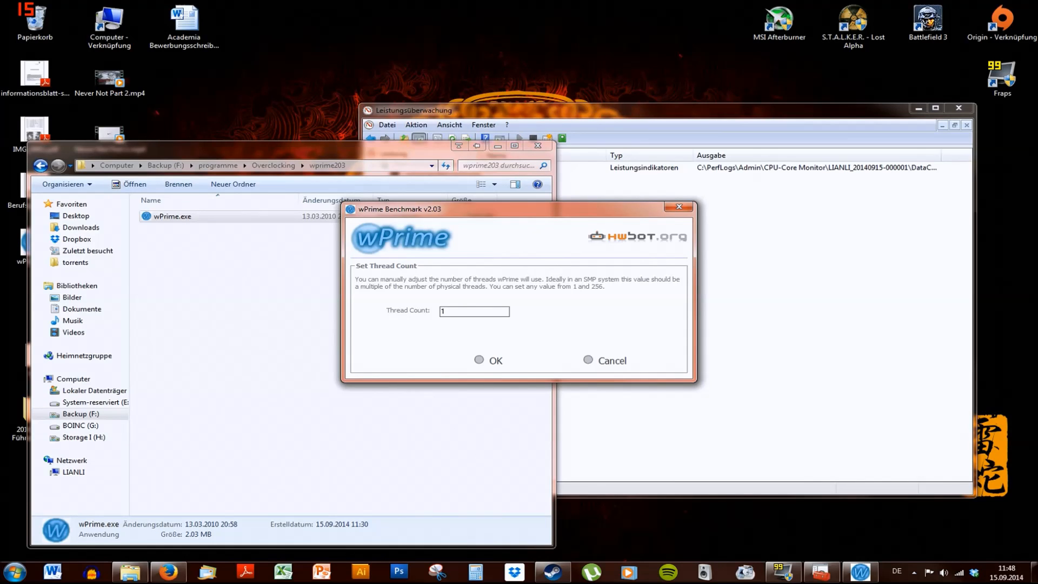
pyautogui.click(479, 362)
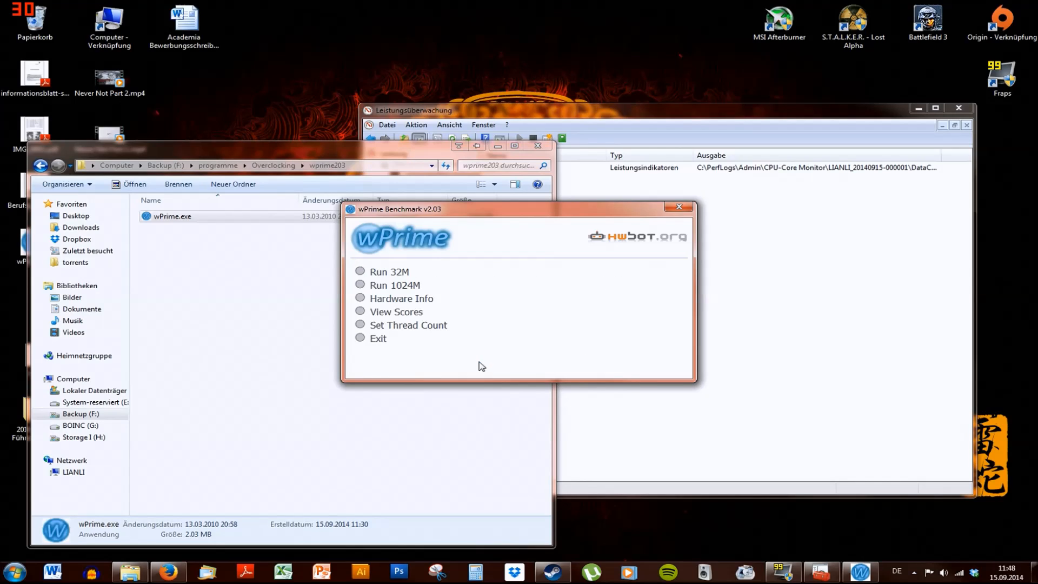
pyautogui.click(360, 271)
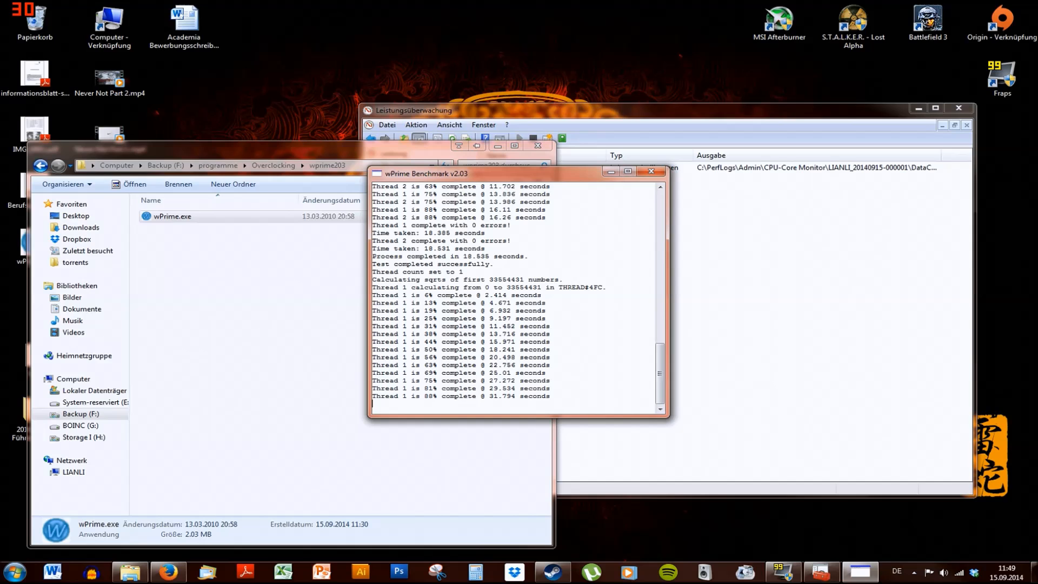
# Minimize the Explorer window and close wPrime
pyautogui.click(497, 146)
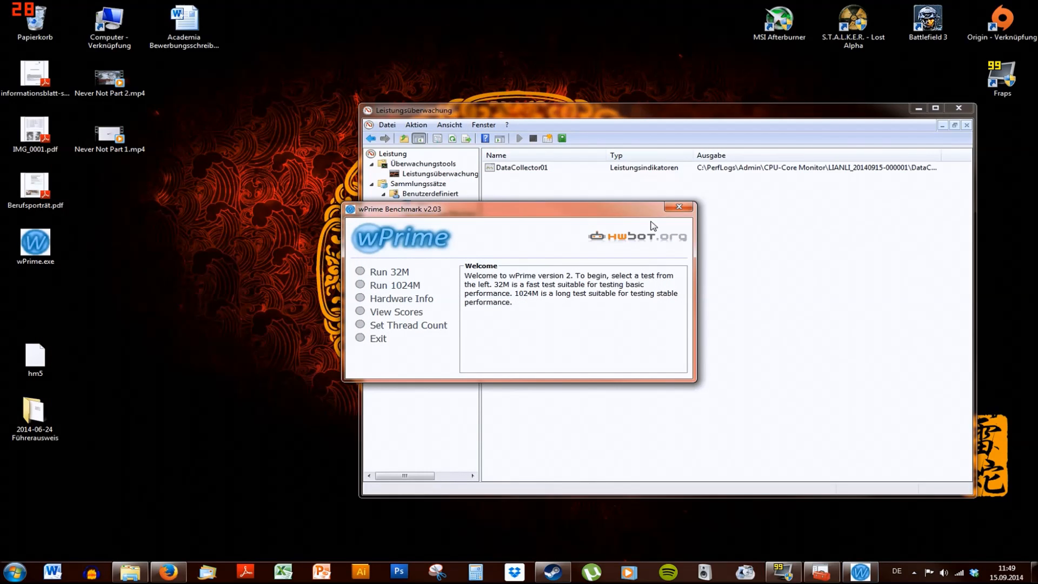
pyautogui.click(678, 210)
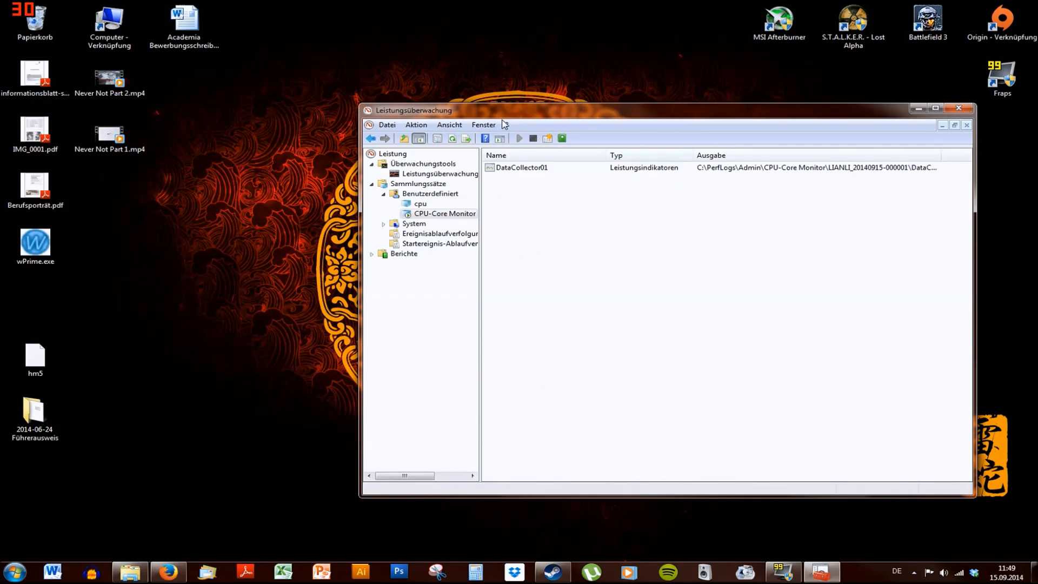
# Stop the CPU-Core Monitor data collector set
pyautogui.moveTo(504, 115); pyautogui.dragTo(440, 120)
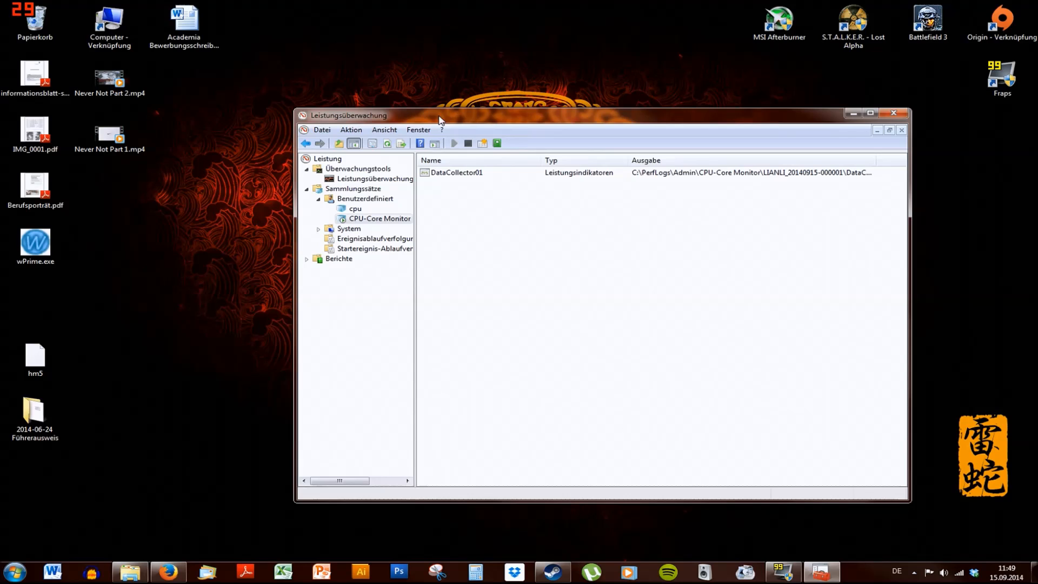
pyautogui.click(446, 175)
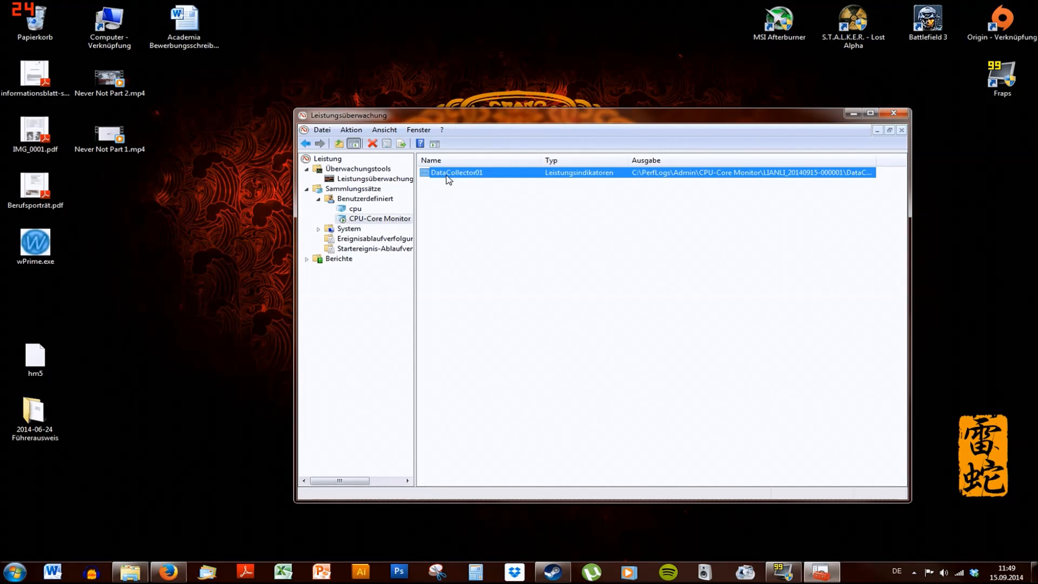
pyautogui.rightClick(447, 178)
pyautogui.click(436, 174)
pyautogui.click(373, 222)
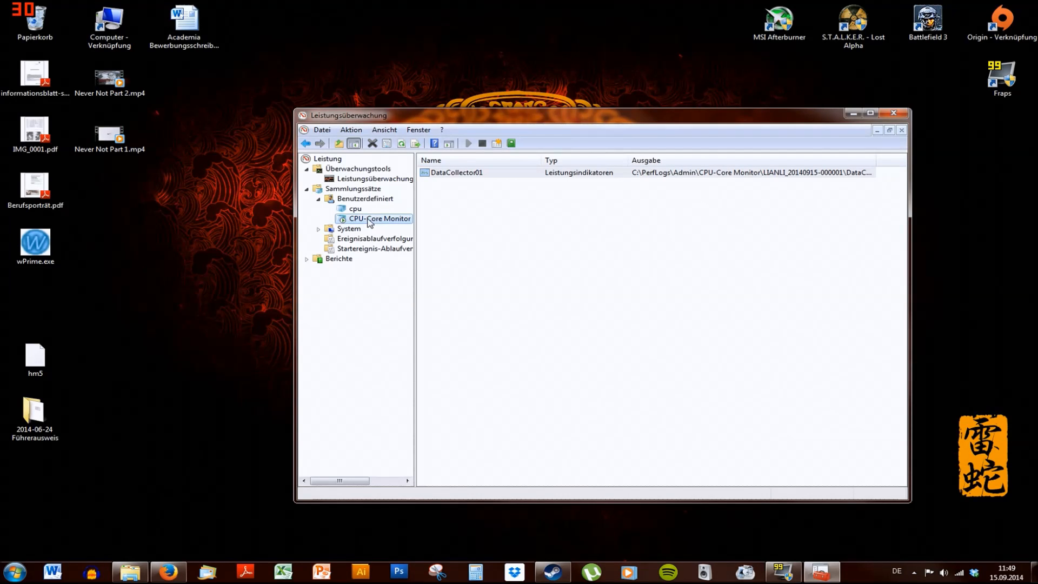
pyautogui.rightClick(368, 219)
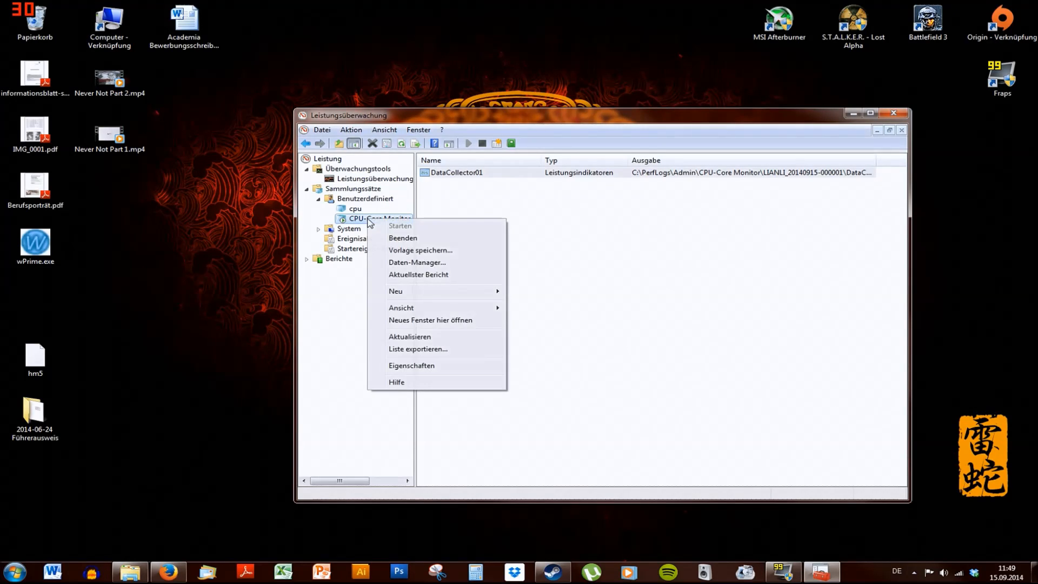
pyautogui.click(411, 238)
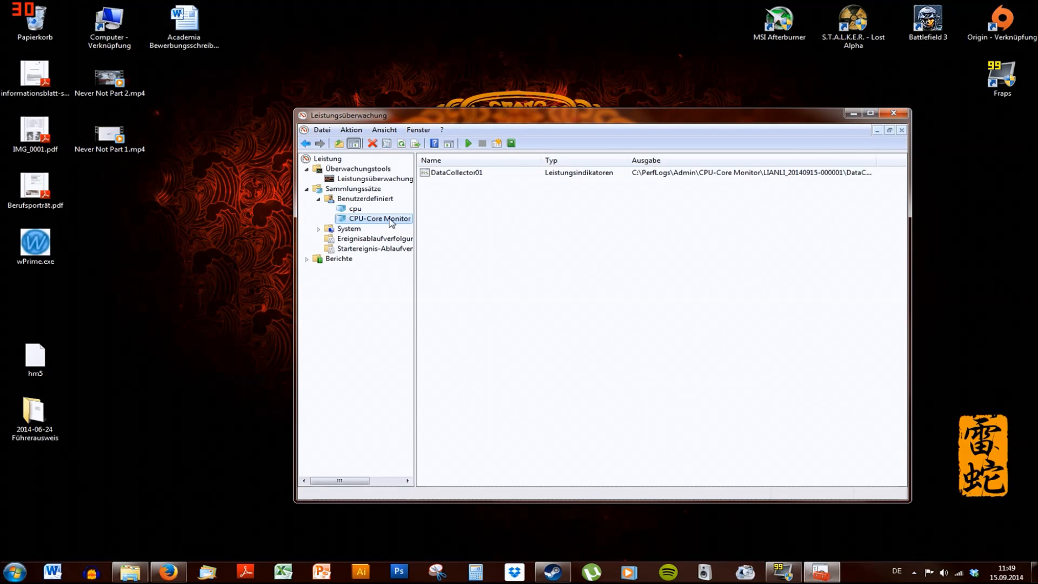
# Open the CPU-Core Monitor report generated by the collector set under user-defined reports
pyautogui.rightClick(390, 220)
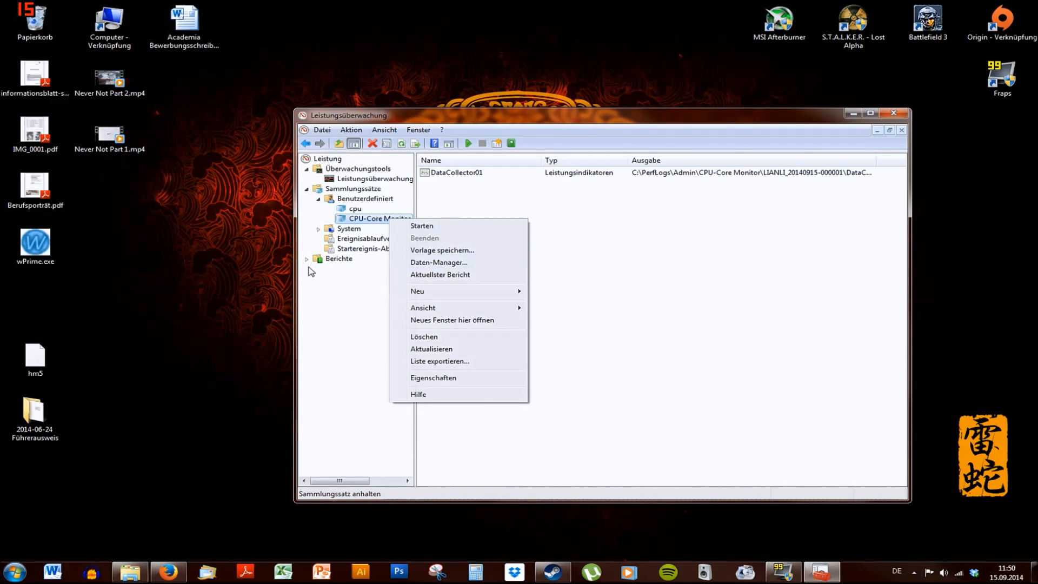
pyautogui.click(333, 345)
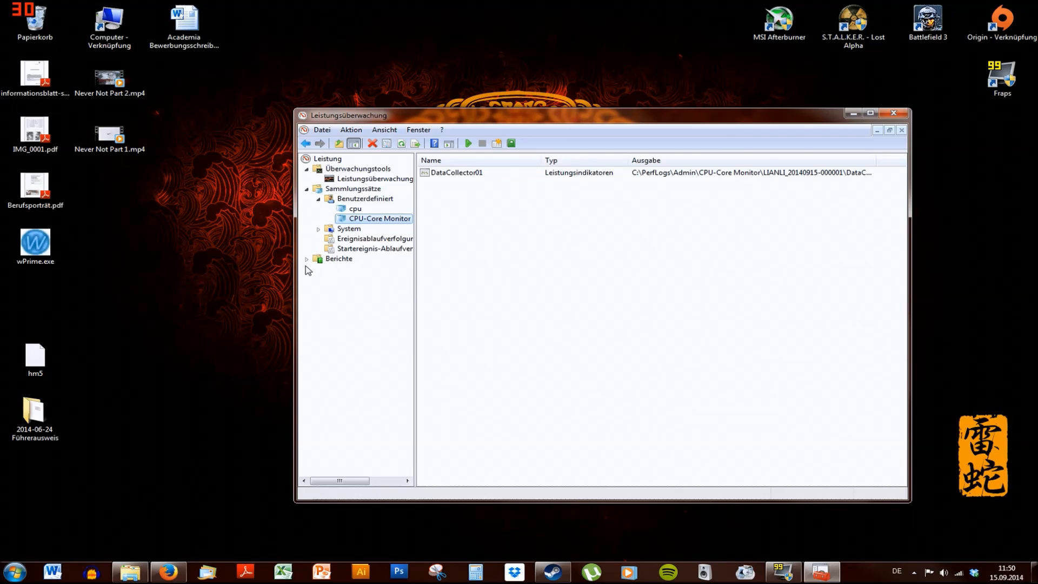
pyautogui.click(306, 259)
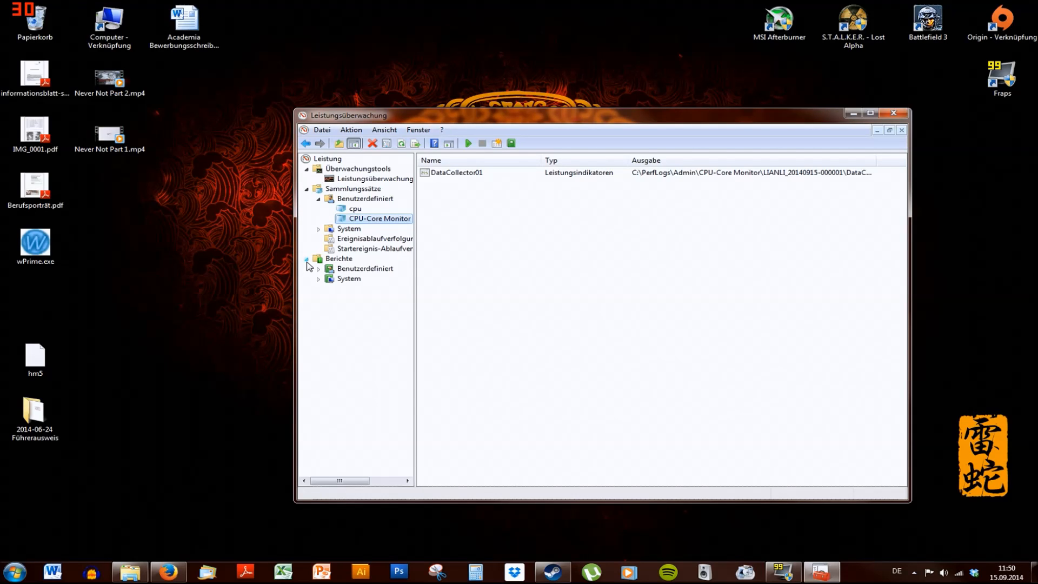
pyautogui.click(360, 269)
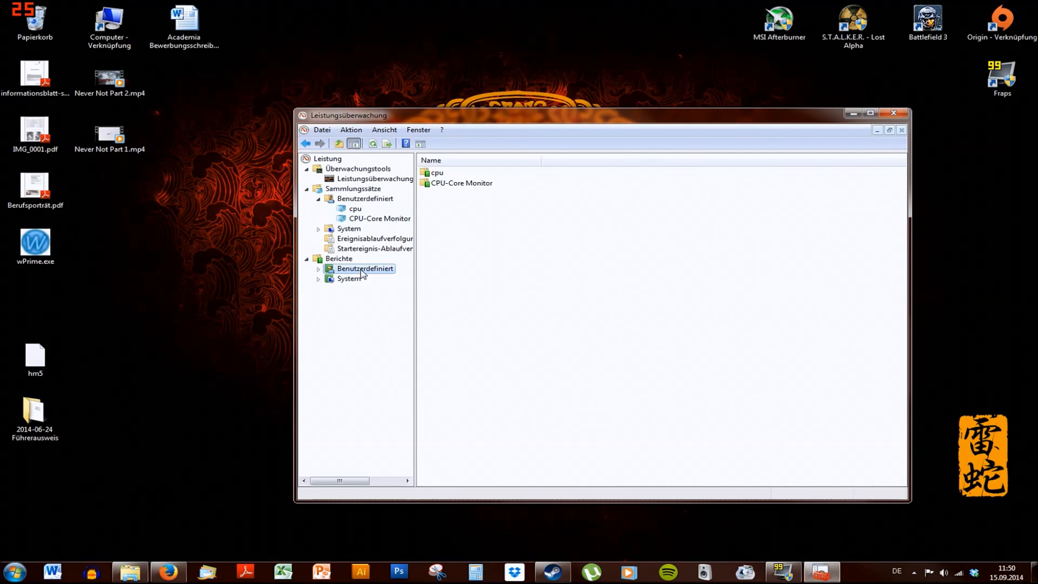
pyautogui.doubleClick(441, 184)
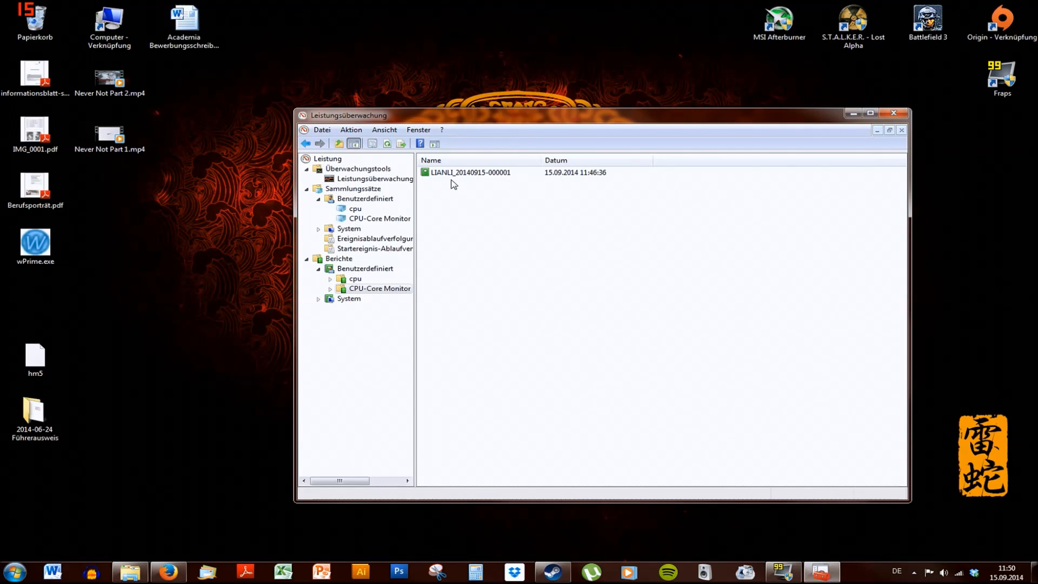
pyautogui.doubleClick(462, 175)
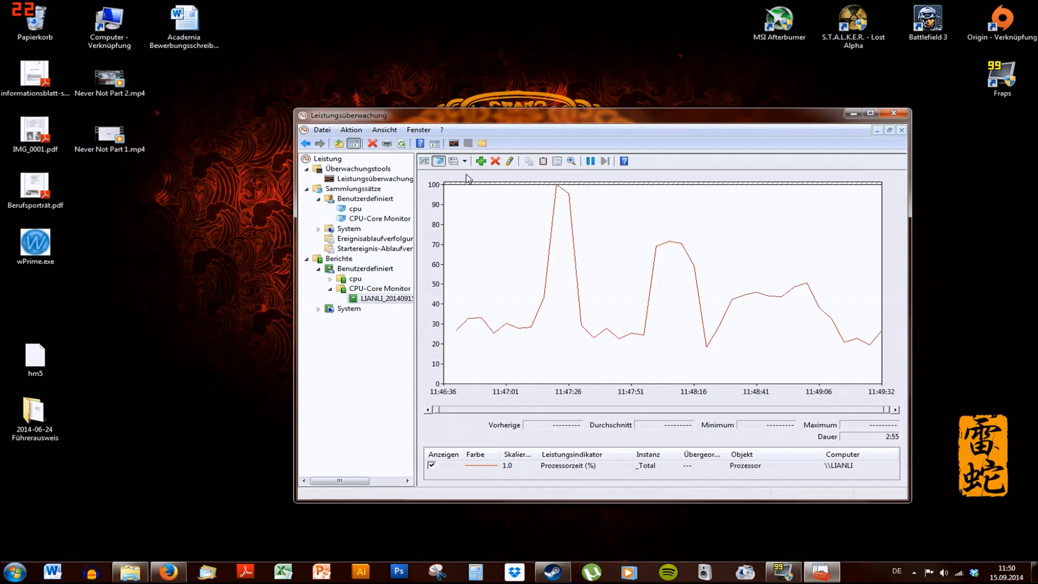
# Add Processor time counters for instances 0 through 3 and _Total to the report graph
pyautogui.moveTo(598, 112); pyautogui.dragTo(521, 82)
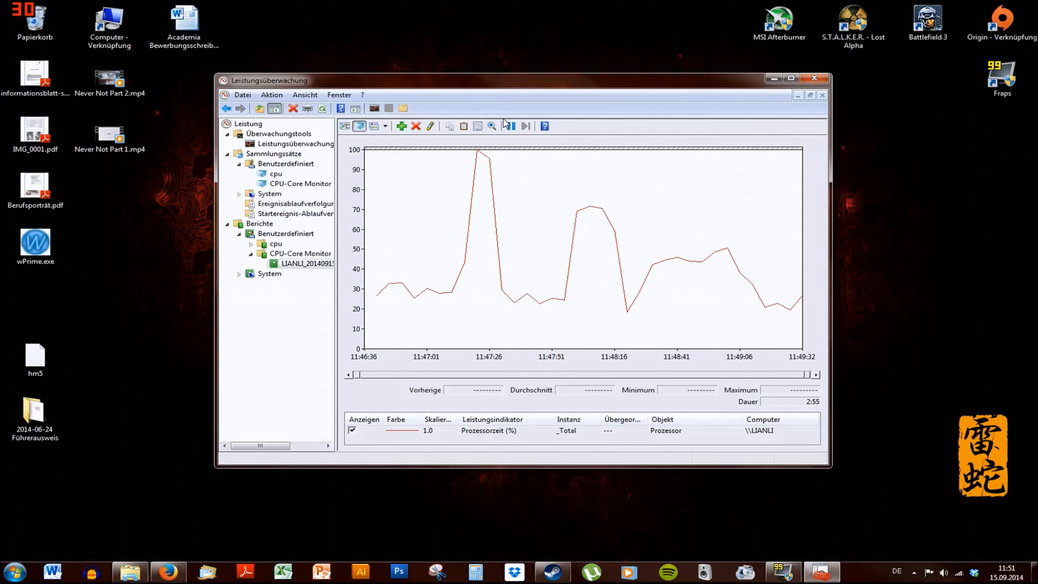
pyautogui.click(401, 126)
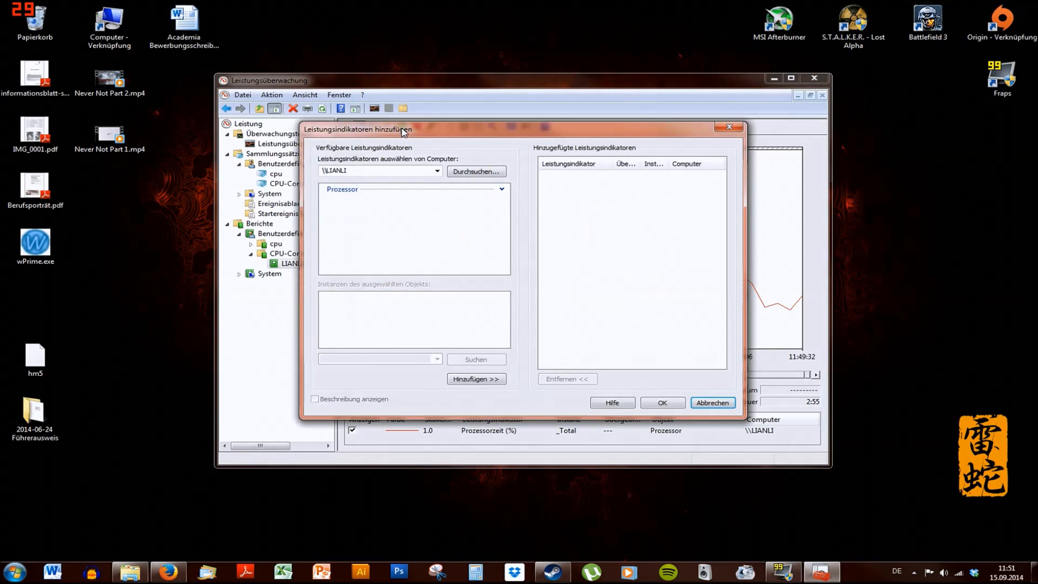
pyautogui.click(384, 193)
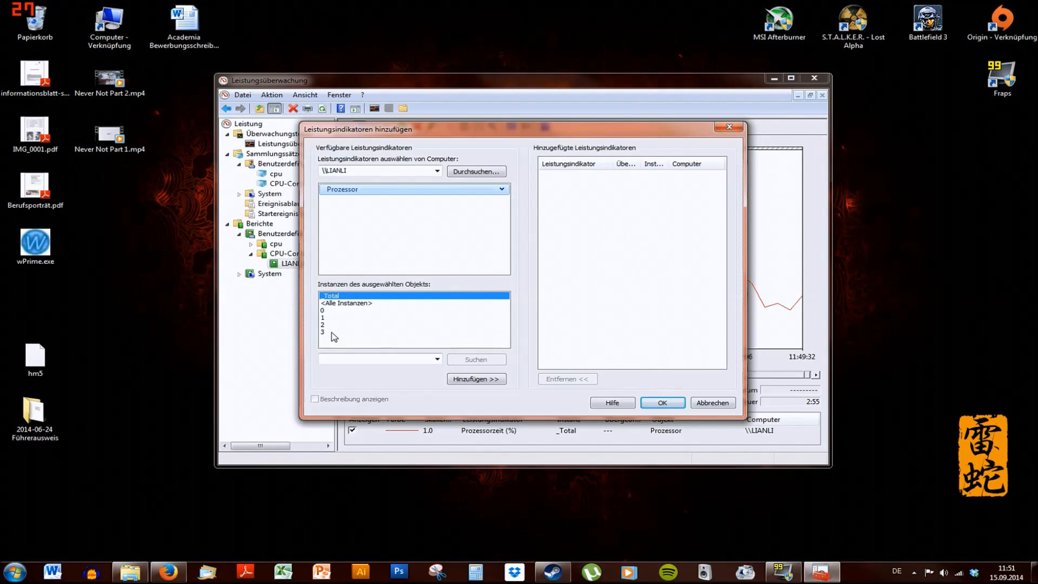
pyautogui.click(333, 311)
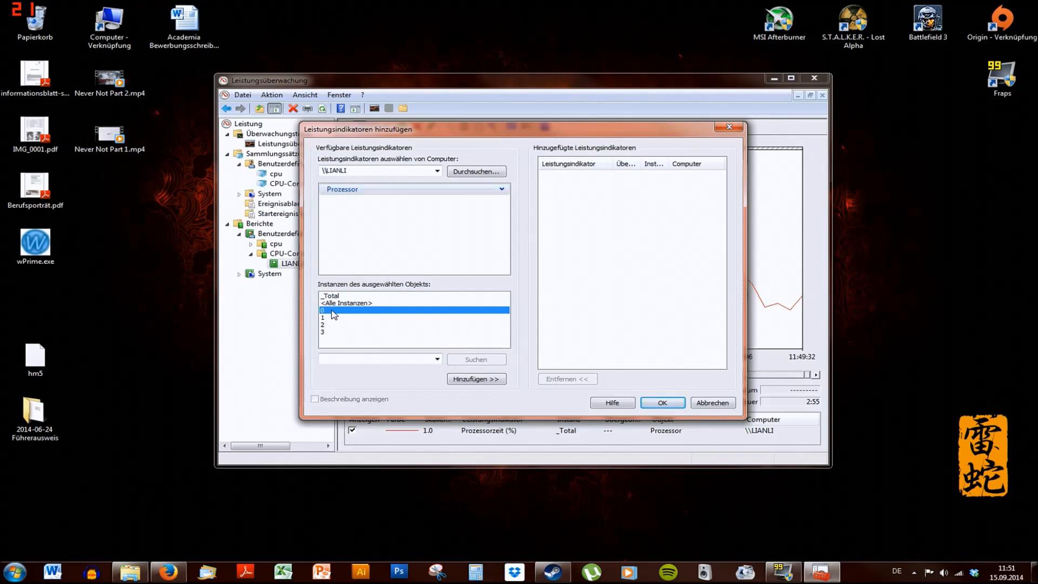
pyautogui.keyDown('shift'); pyautogui.click(334, 333); pyautogui.keyUp('shift')
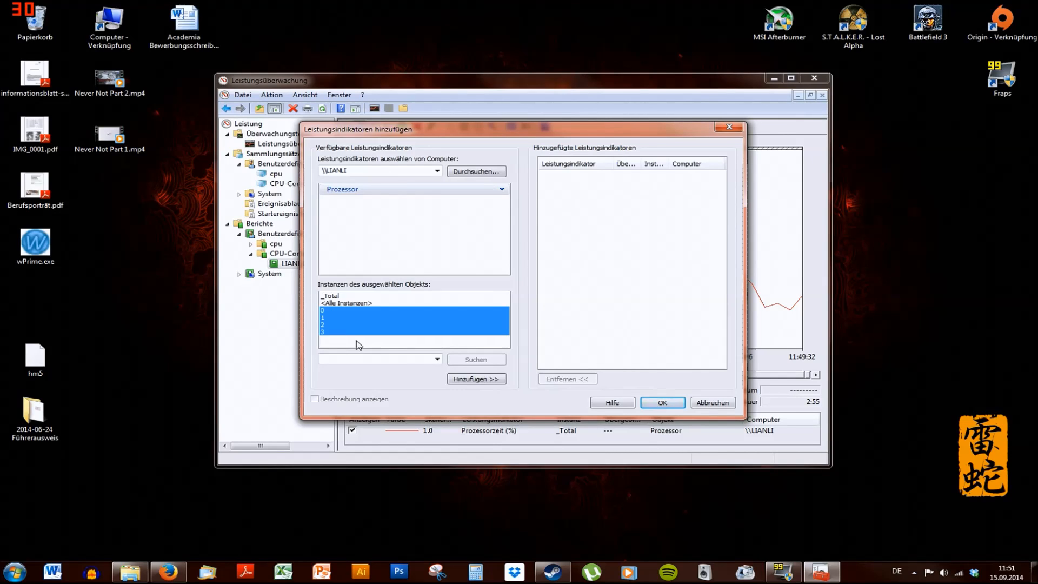
pyautogui.click(477, 382)
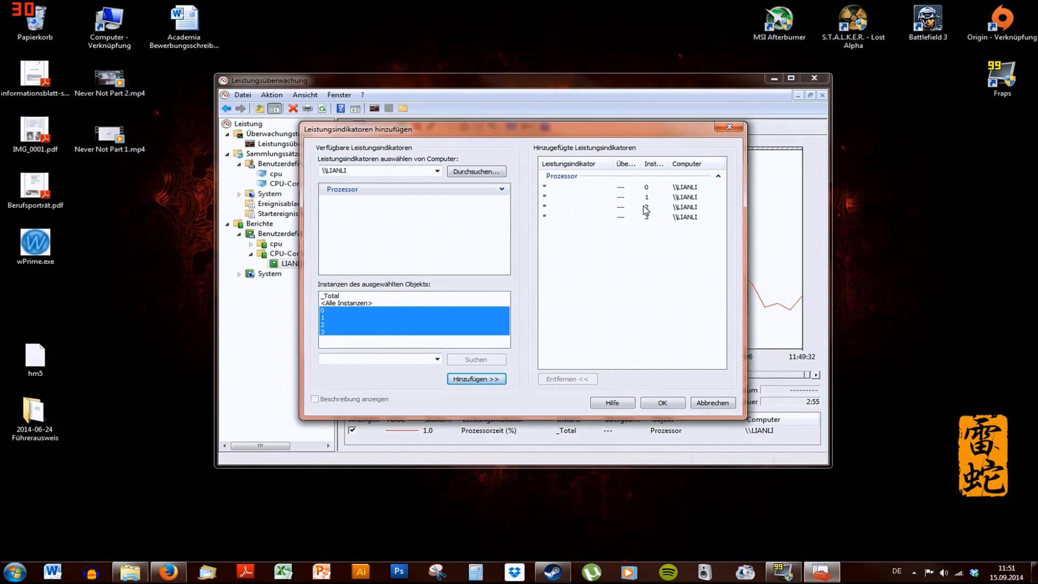
pyautogui.click(340, 296)
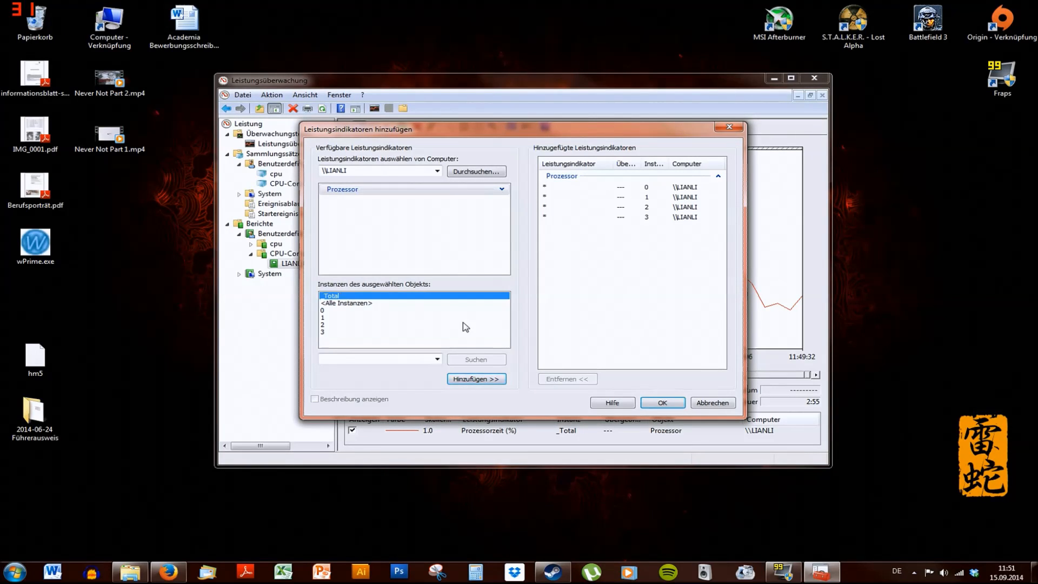
pyautogui.click(486, 382)
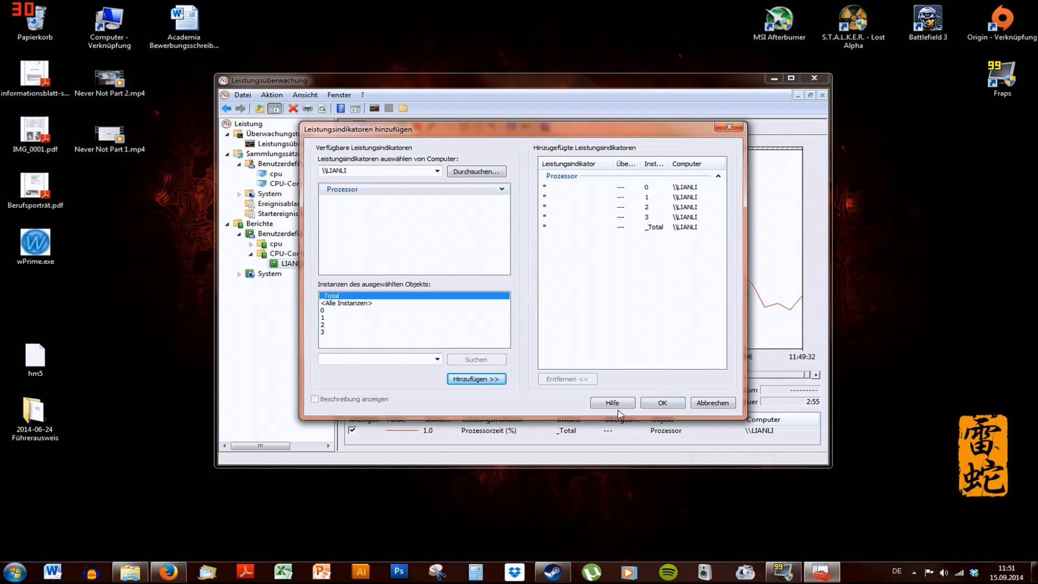
pyautogui.click(656, 403)
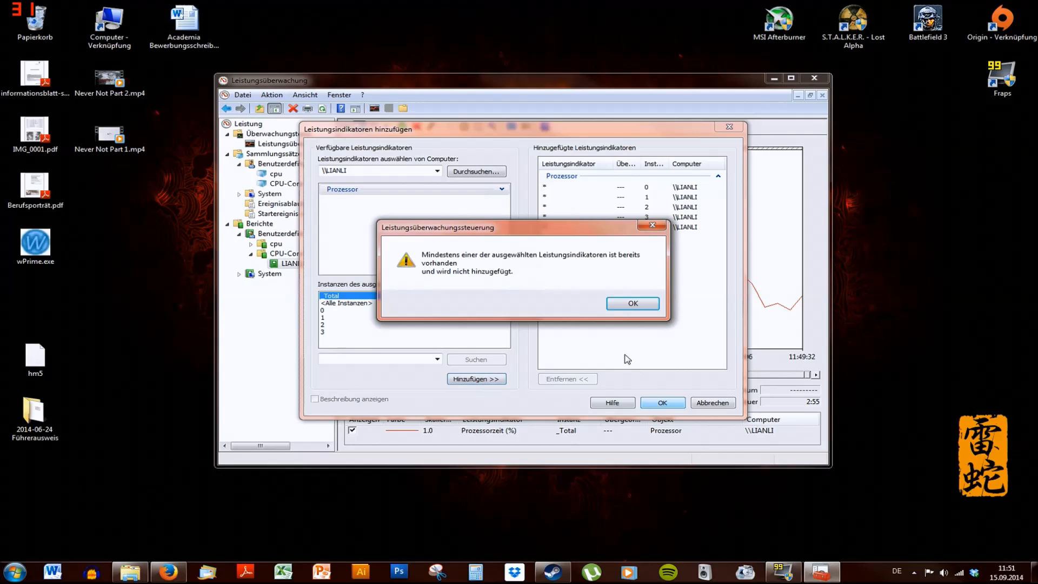
pyautogui.click(632, 303)
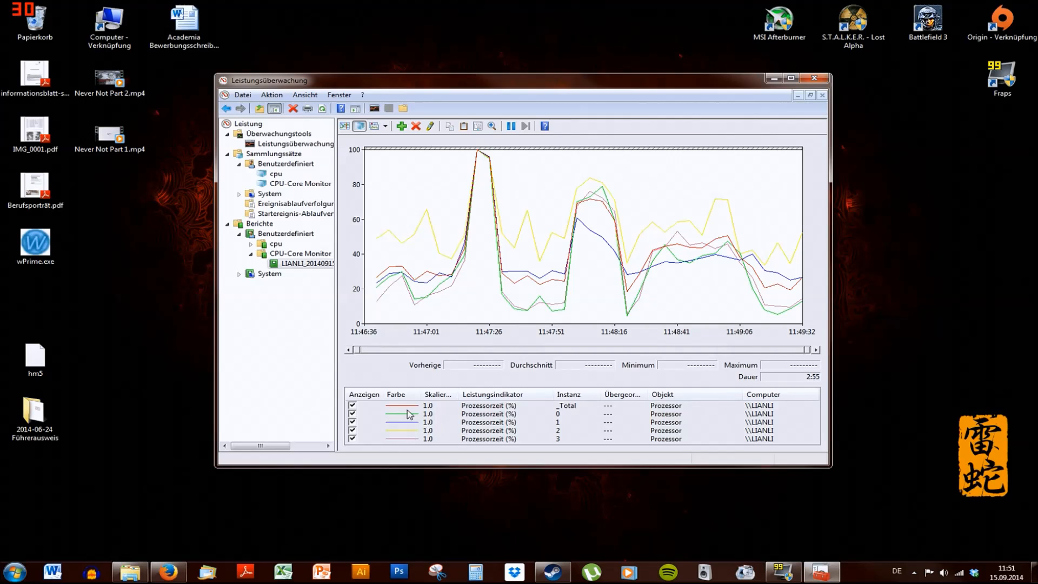
# Hide the instance 0 processor time line in the report graph
pyautogui.moveTo(568, 82); pyautogui.dragTo(595, 64)
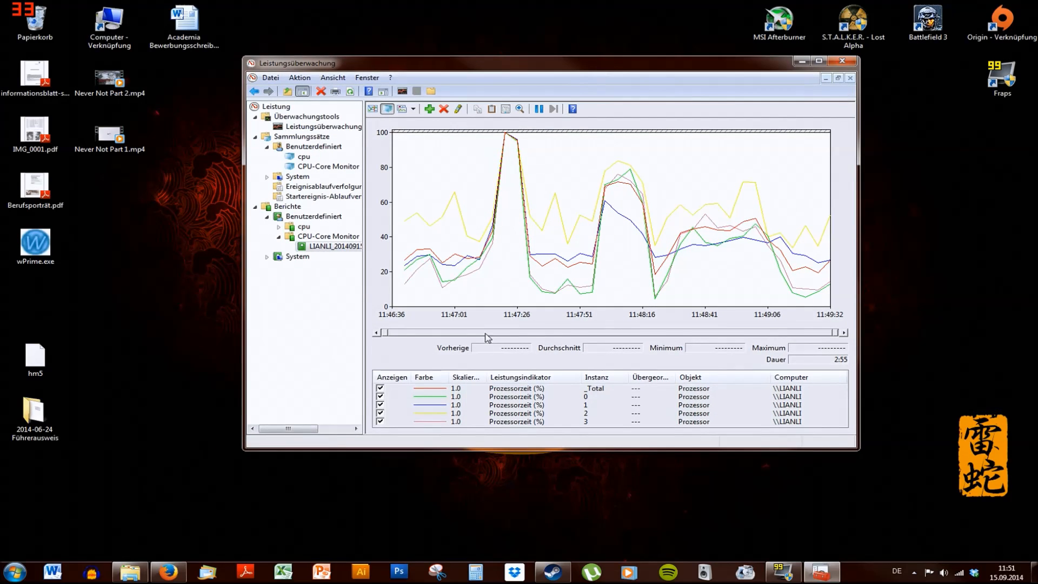
pyautogui.click(382, 398)
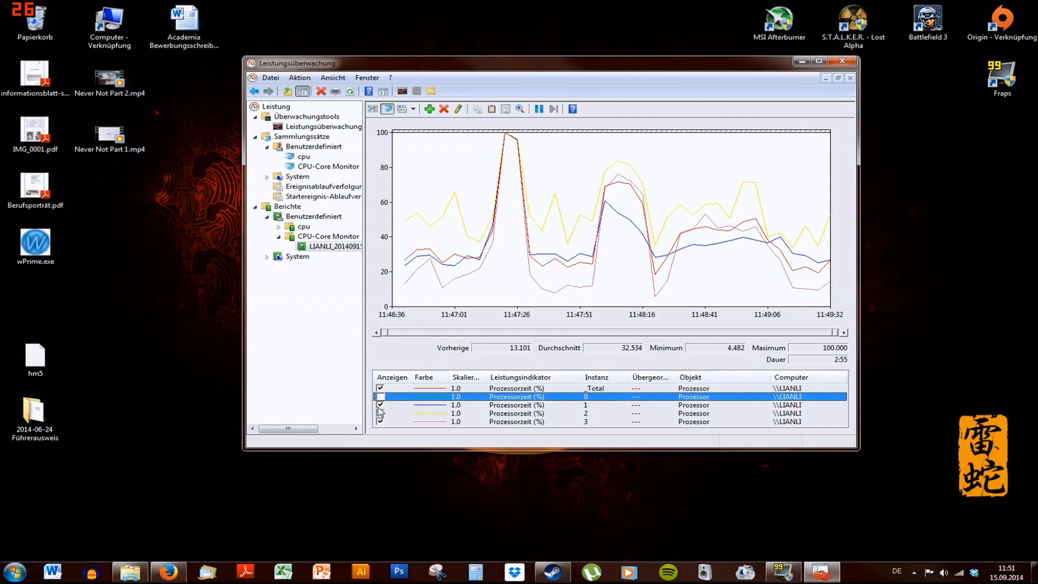
# Hide the processor time lines for instances 1, 2 and 3 so only the _Total line remains in the graph
pyautogui.click(380, 396)
pyautogui.click(381, 405)
pyautogui.click(380, 413)
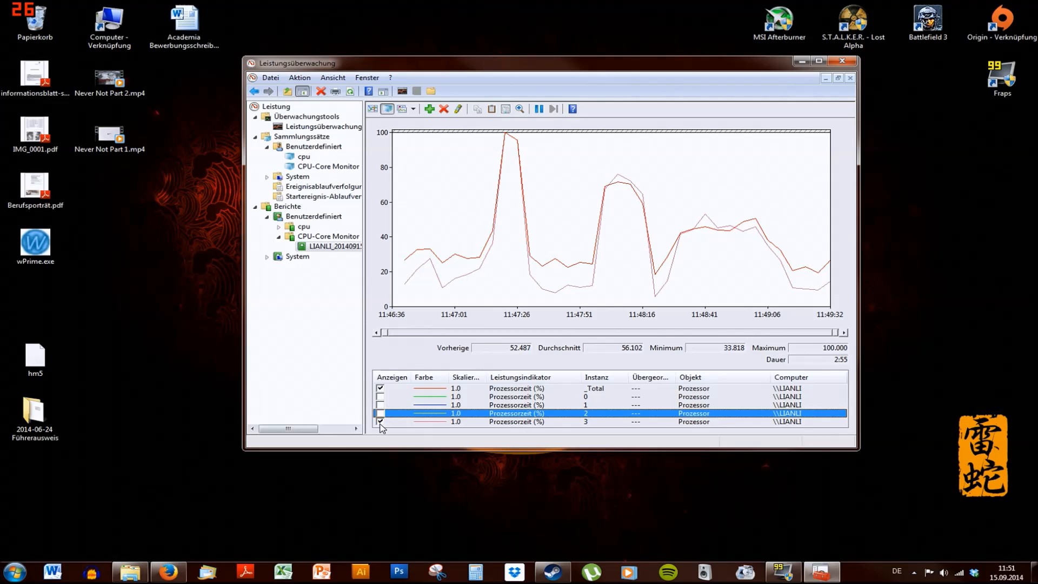
pyautogui.click(380, 422)
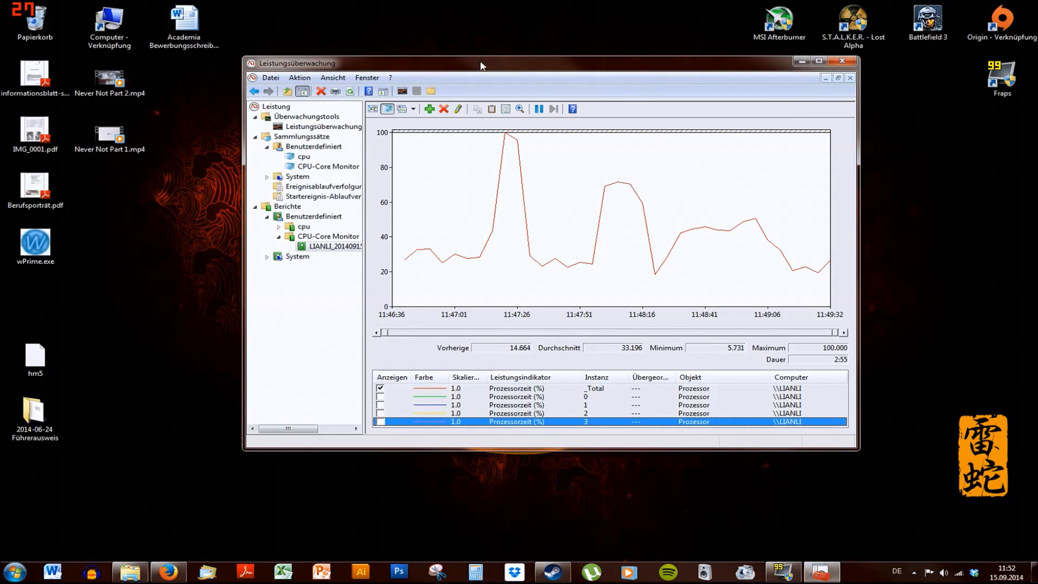
# Hide the _Total line and show the processor time lines for instances 0 through 3 instead
pyautogui.moveTo(478, 62); pyautogui.dragTo(494, 124)
pyautogui.moveTo(493, 324)
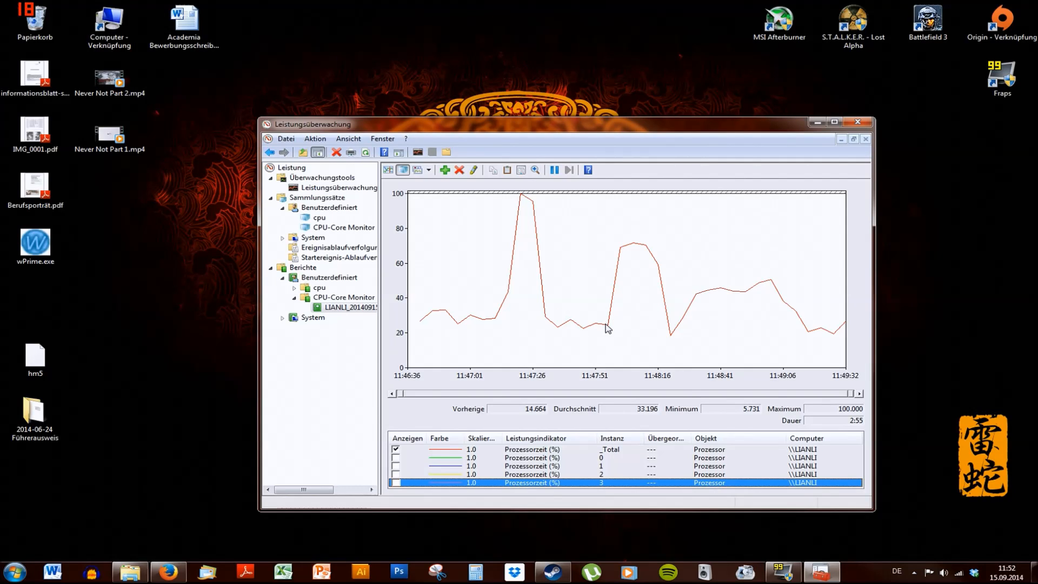
pyautogui.moveTo(607, 328)
pyautogui.moveTo(622, 258)
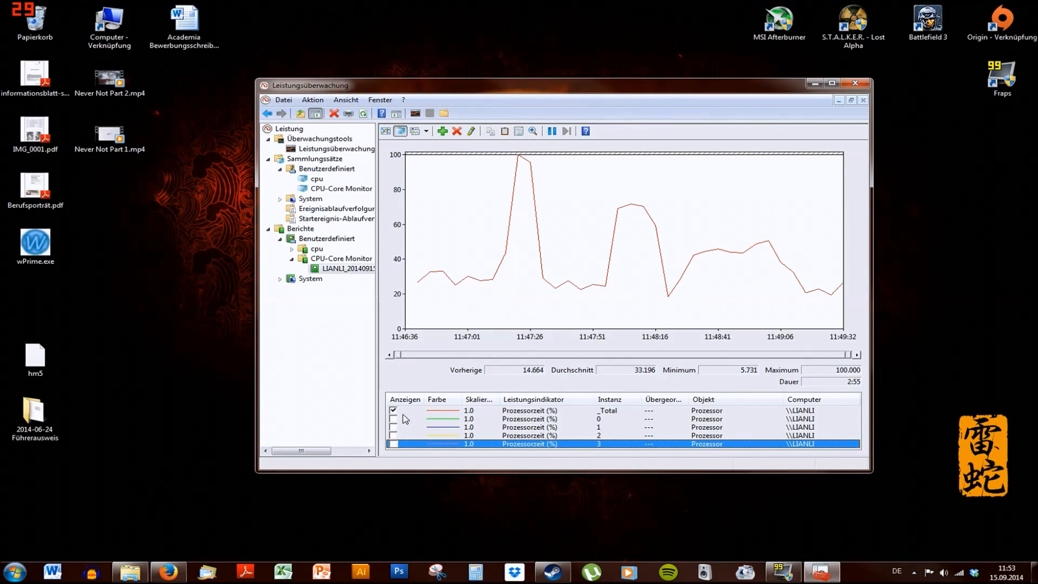
pyautogui.click(393, 411)
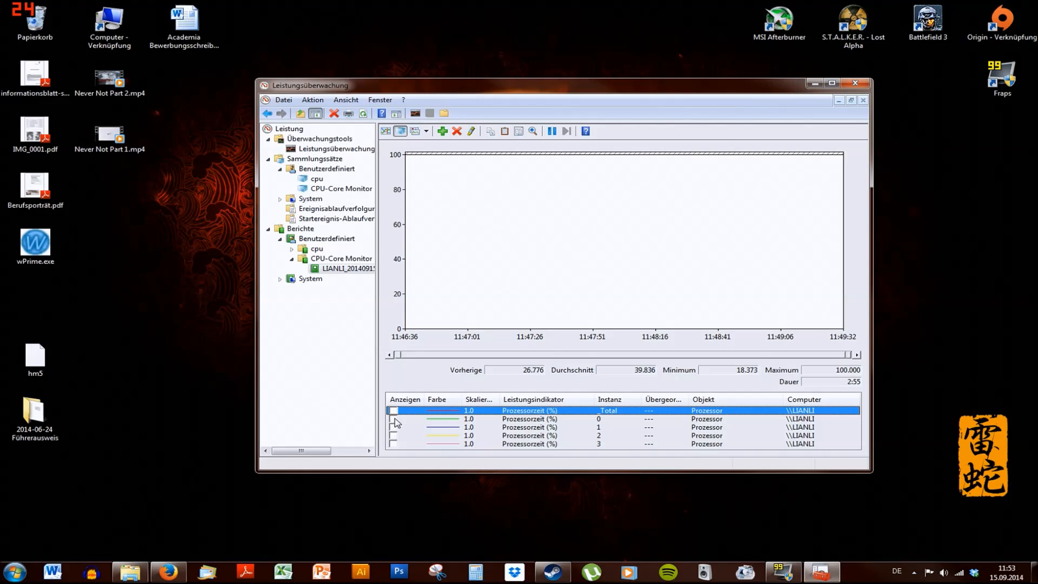
pyautogui.click(393, 419)
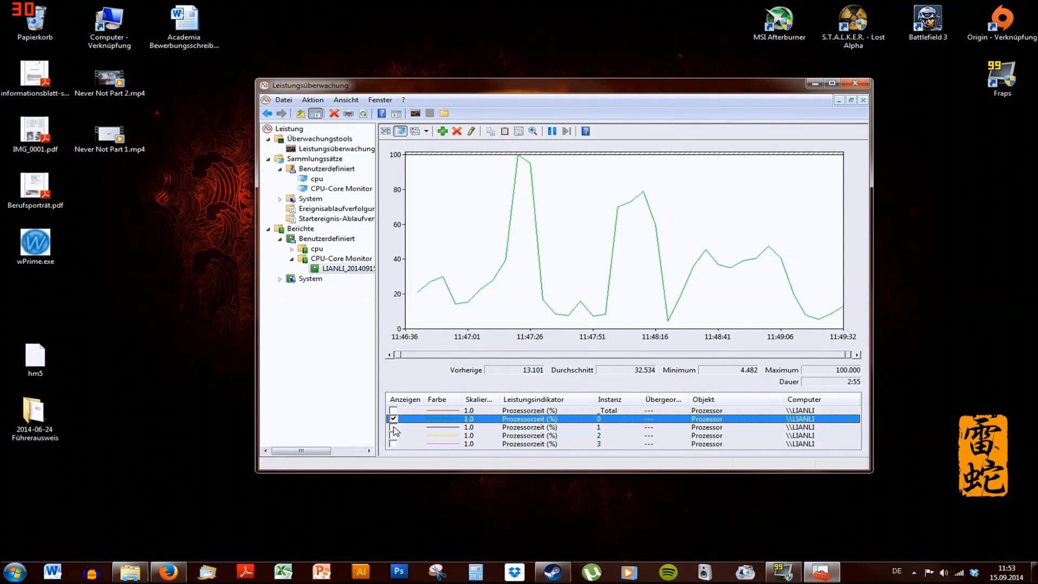
pyautogui.click(393, 427)
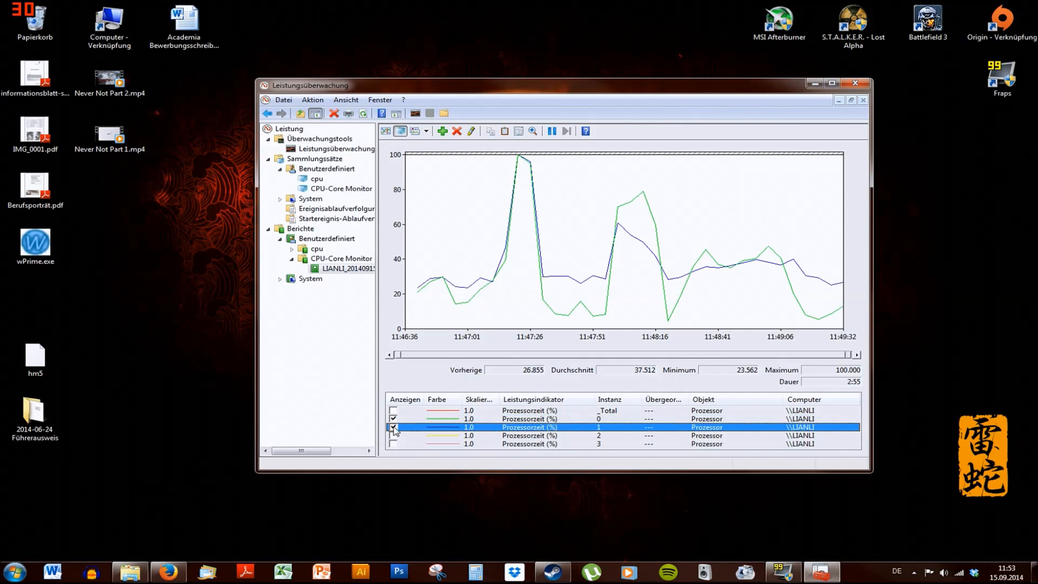
pyautogui.click(394, 435)
pyautogui.click(394, 443)
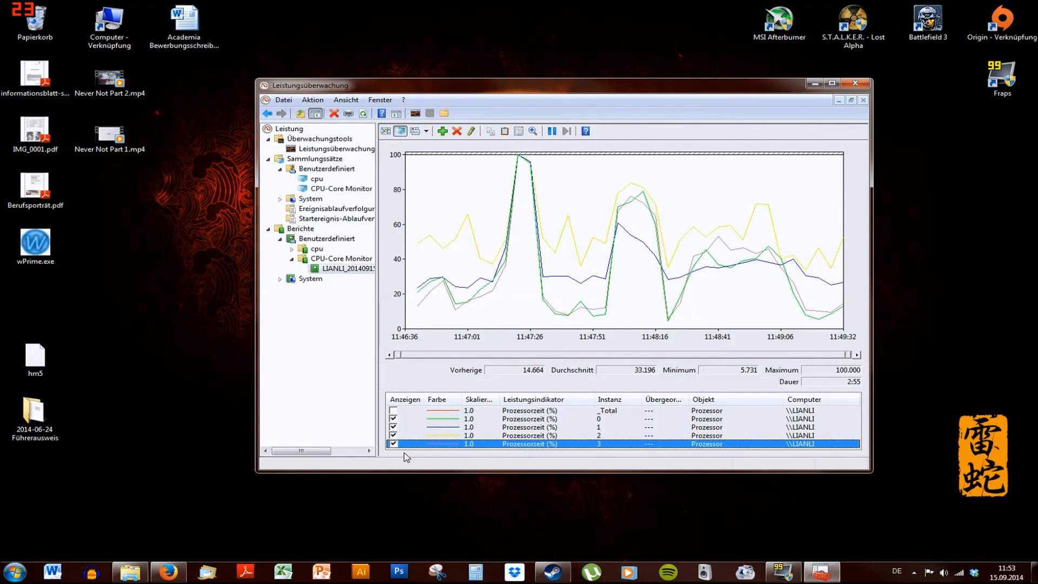
# Hide the instance 0 and instance 1 lines to compare cores 2 and 3
pyautogui.click(393, 419)
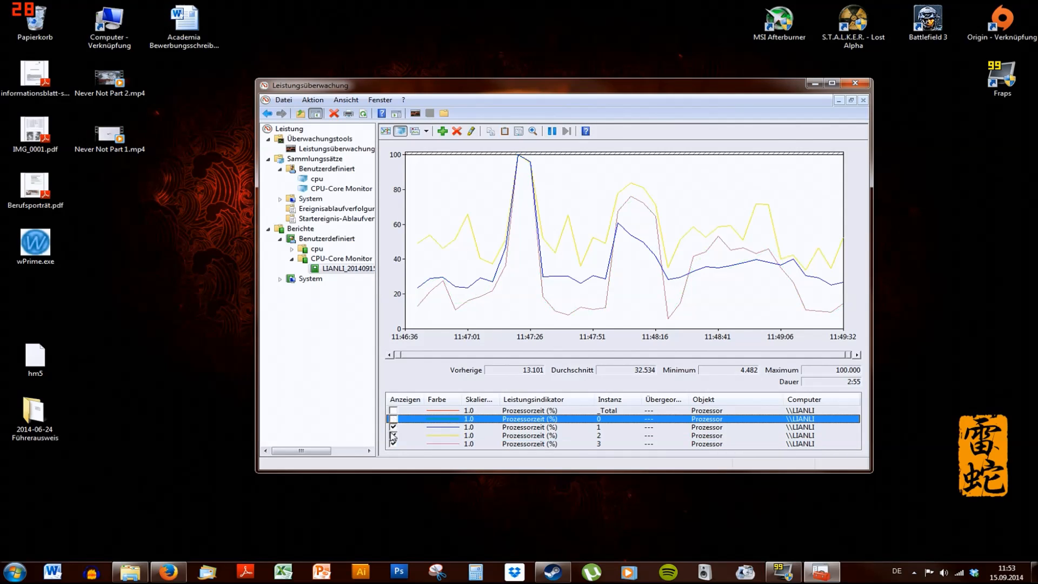
pyautogui.click(393, 427)
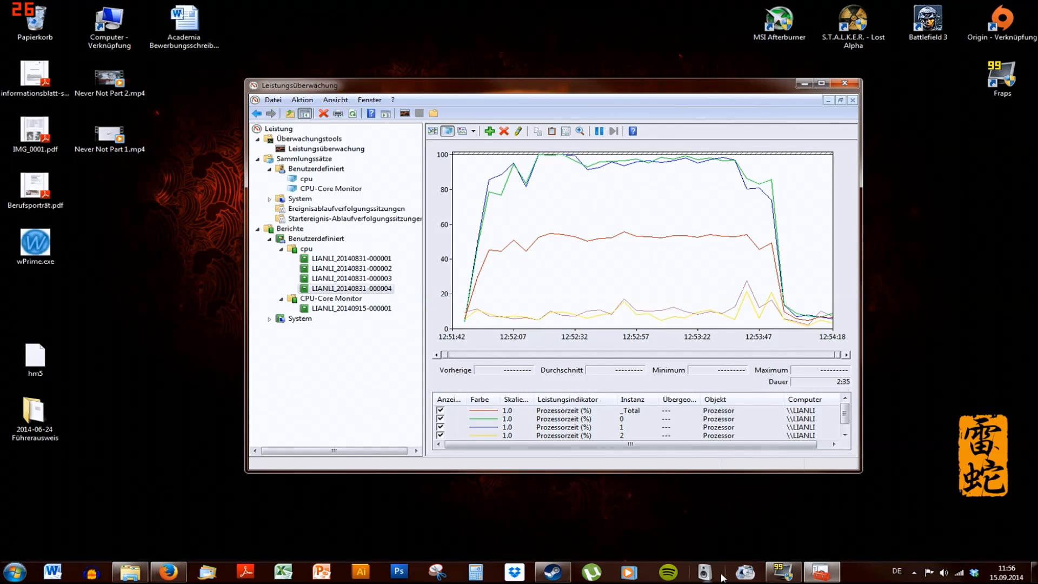
pyautogui.moveTo(783, 571)
pyautogui.moveTo(809, 550)
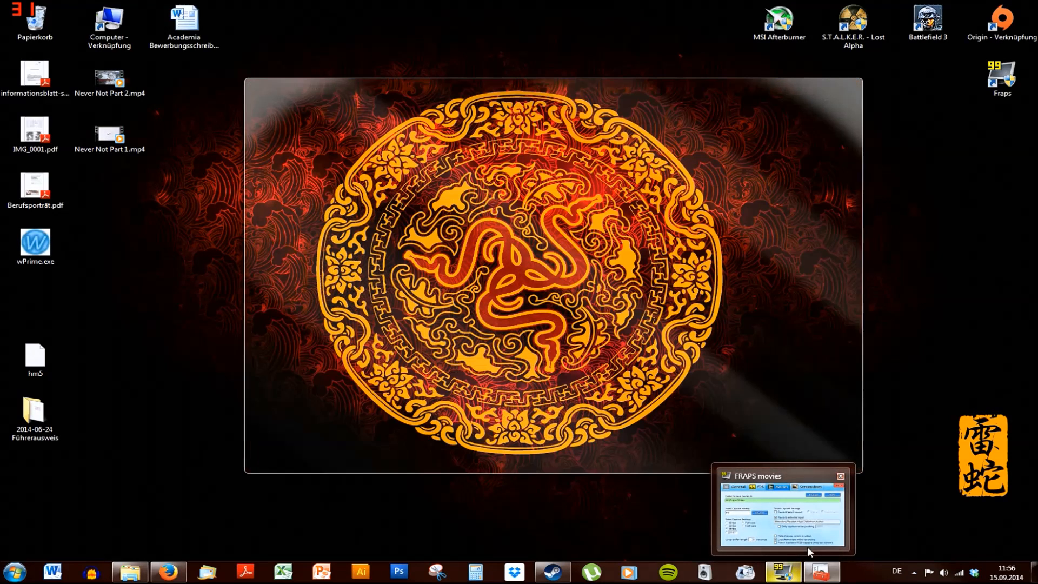